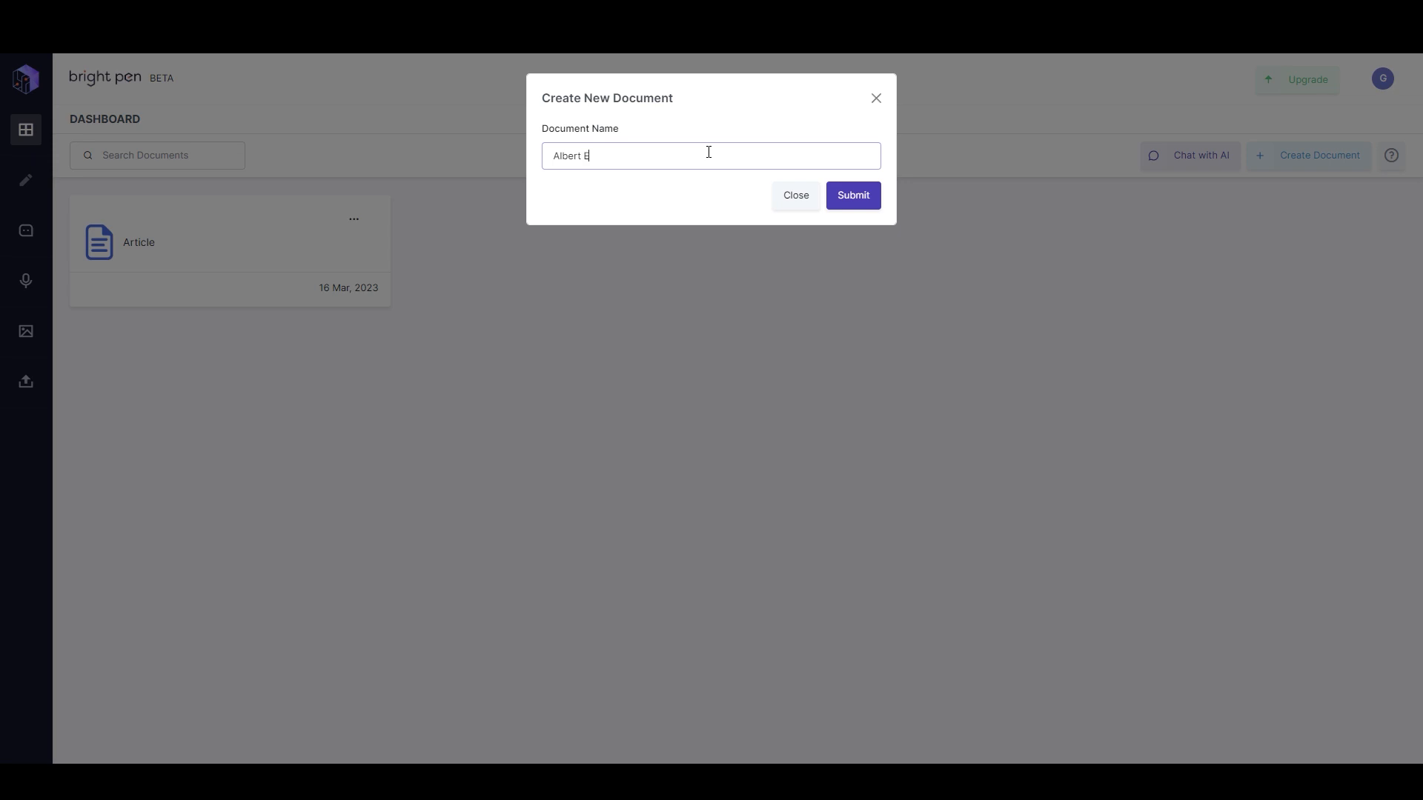
Create the new document named "Albert Einstein" and open it for writing
click(853, 195)
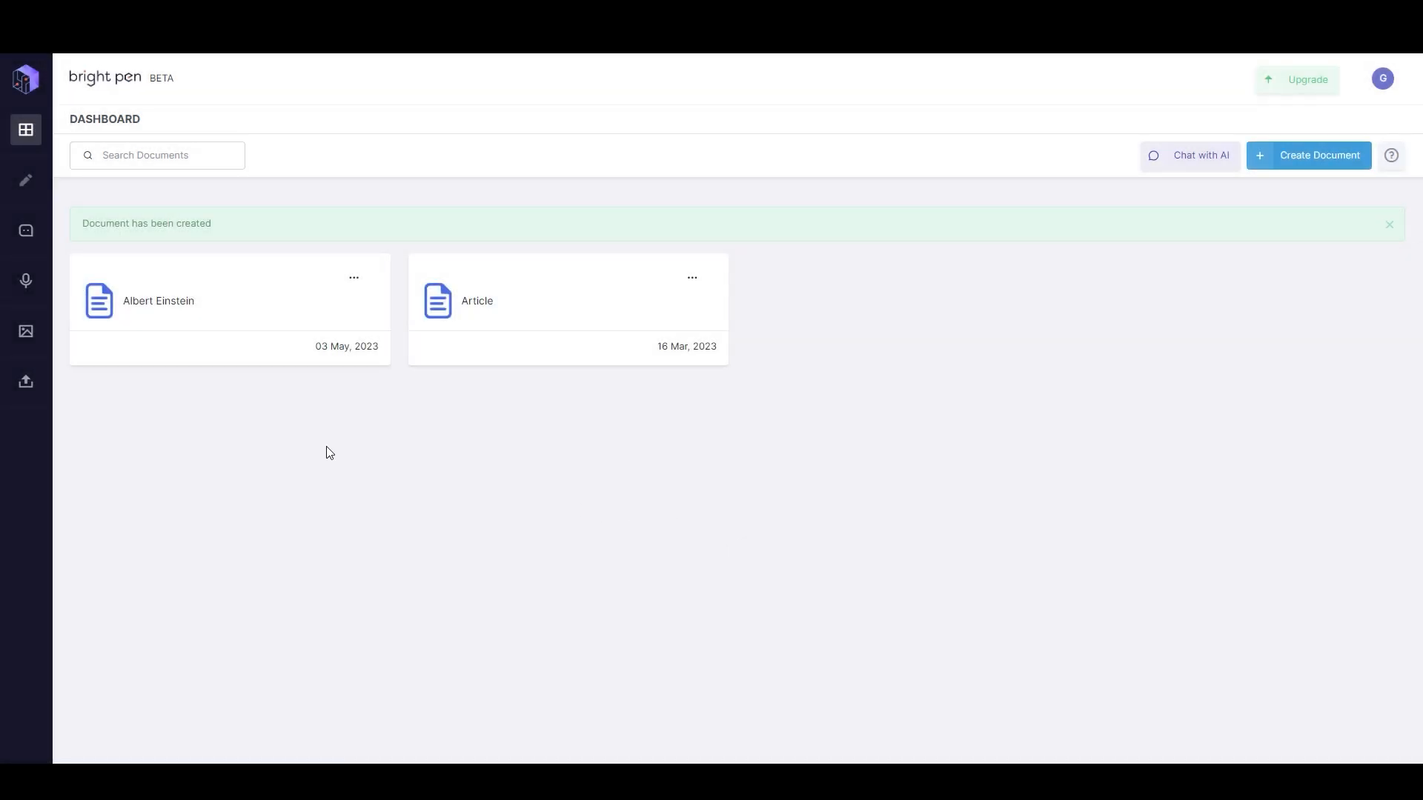
click(173, 310)
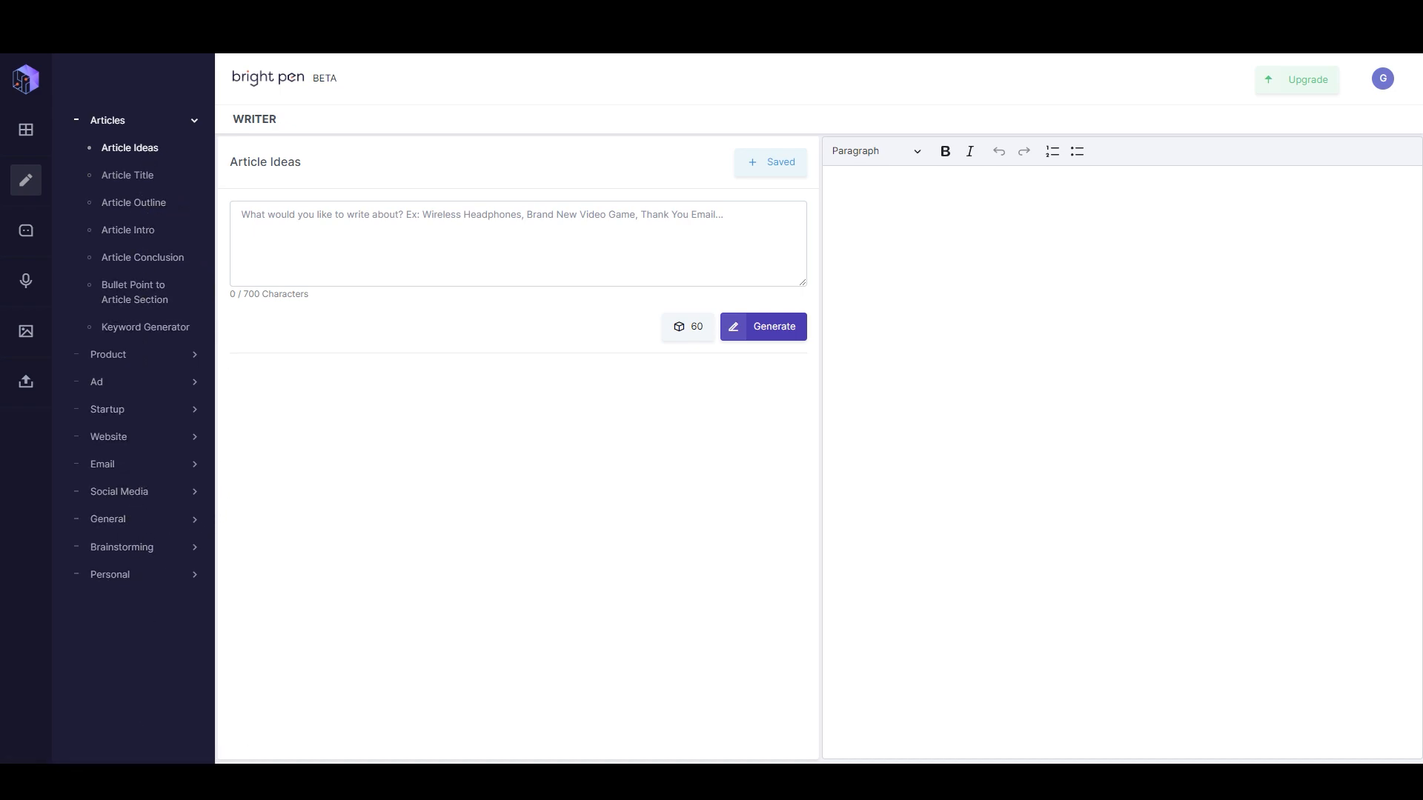
Generate an article intro on "Life and work of Albert Einstein" with 171 tokens and insert it into the document
click(138, 236)
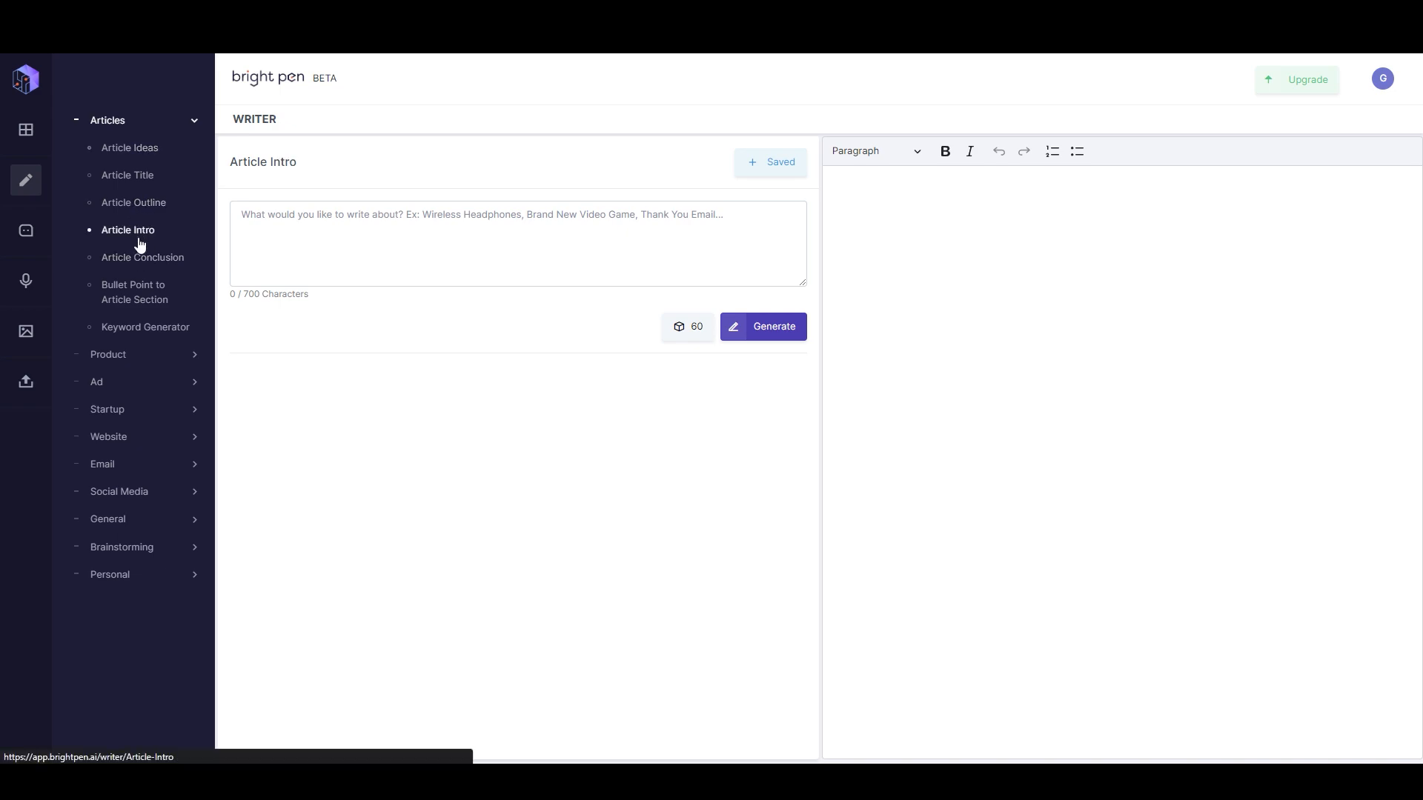
click(417, 224)
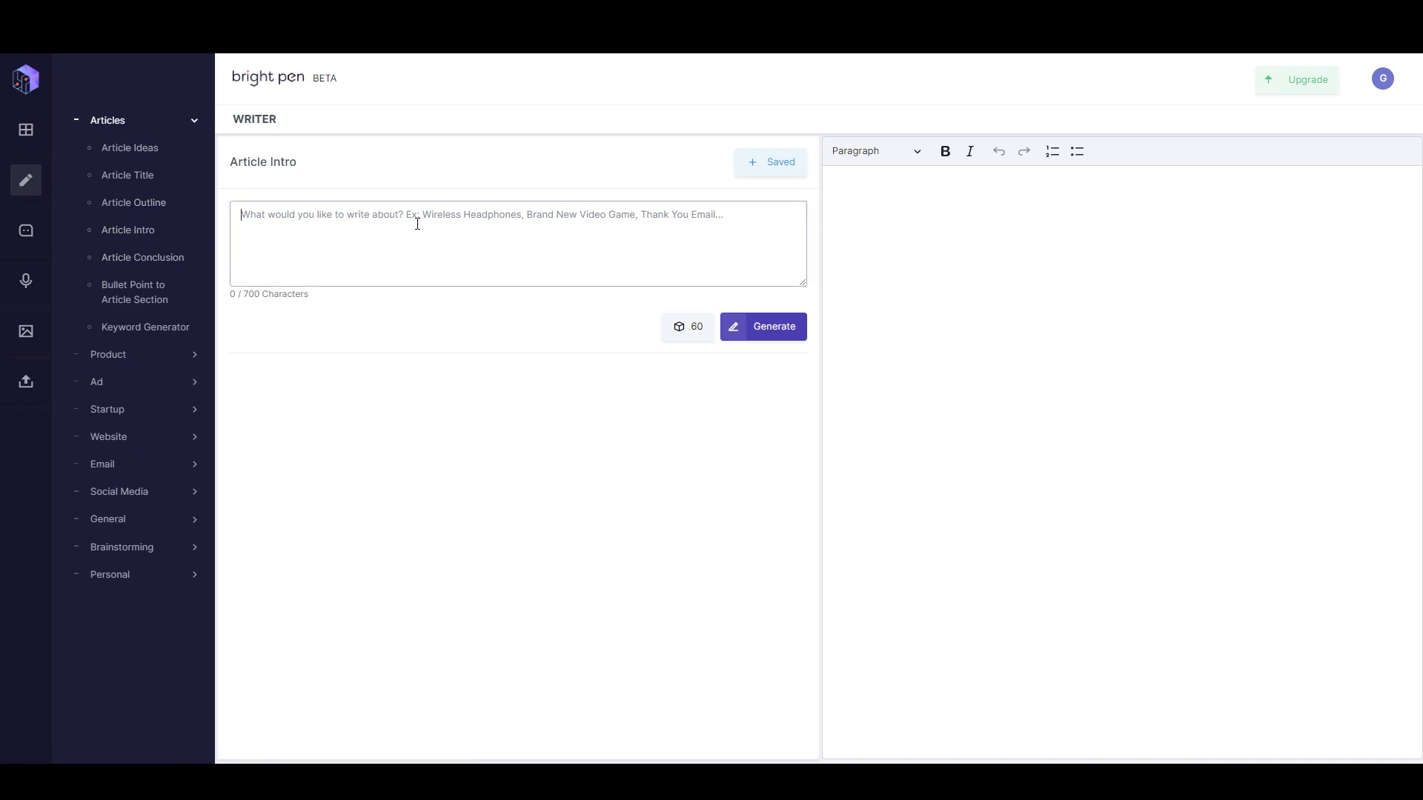
text(Life and work of )
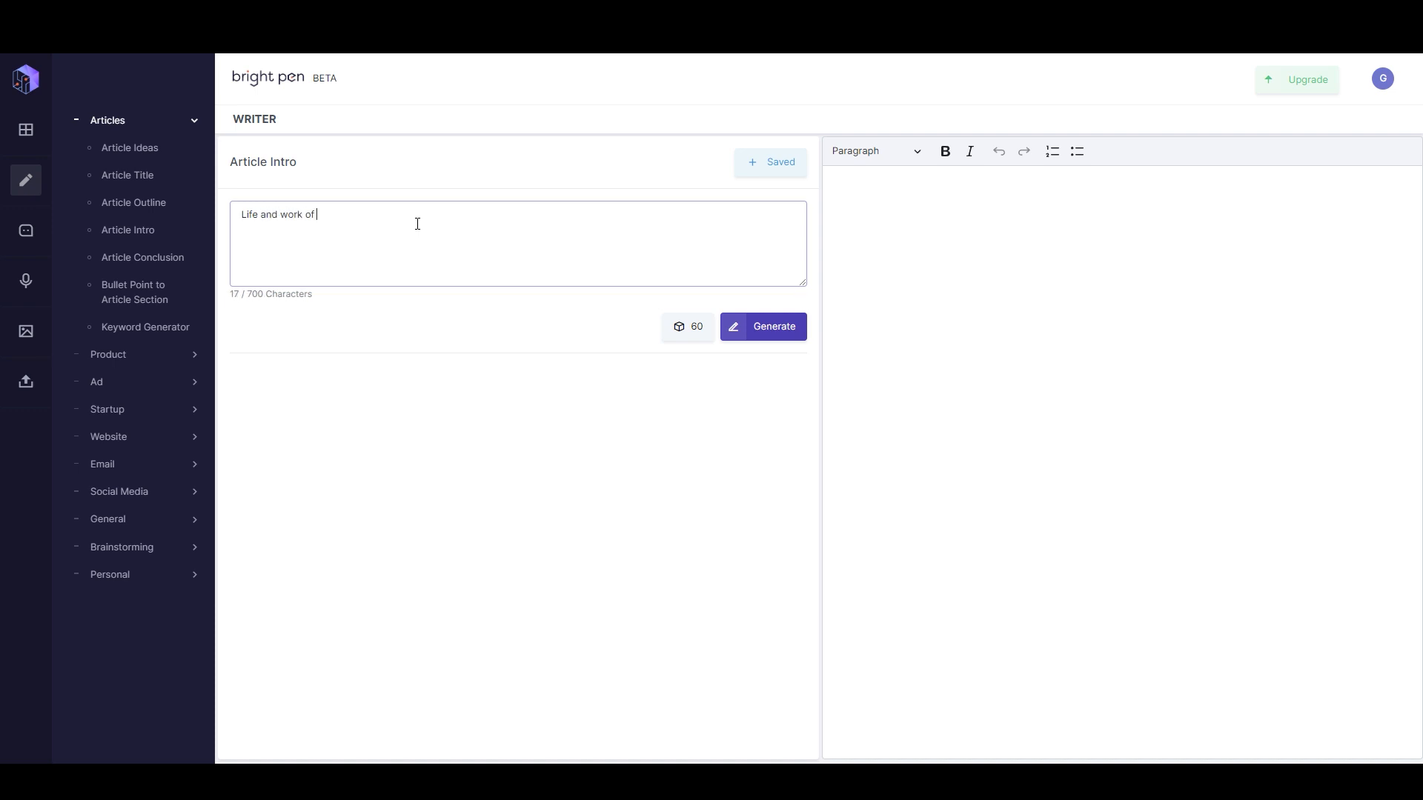
text(Albert Einstein)
click(676, 328)
drag(659, 255, 678, 260)
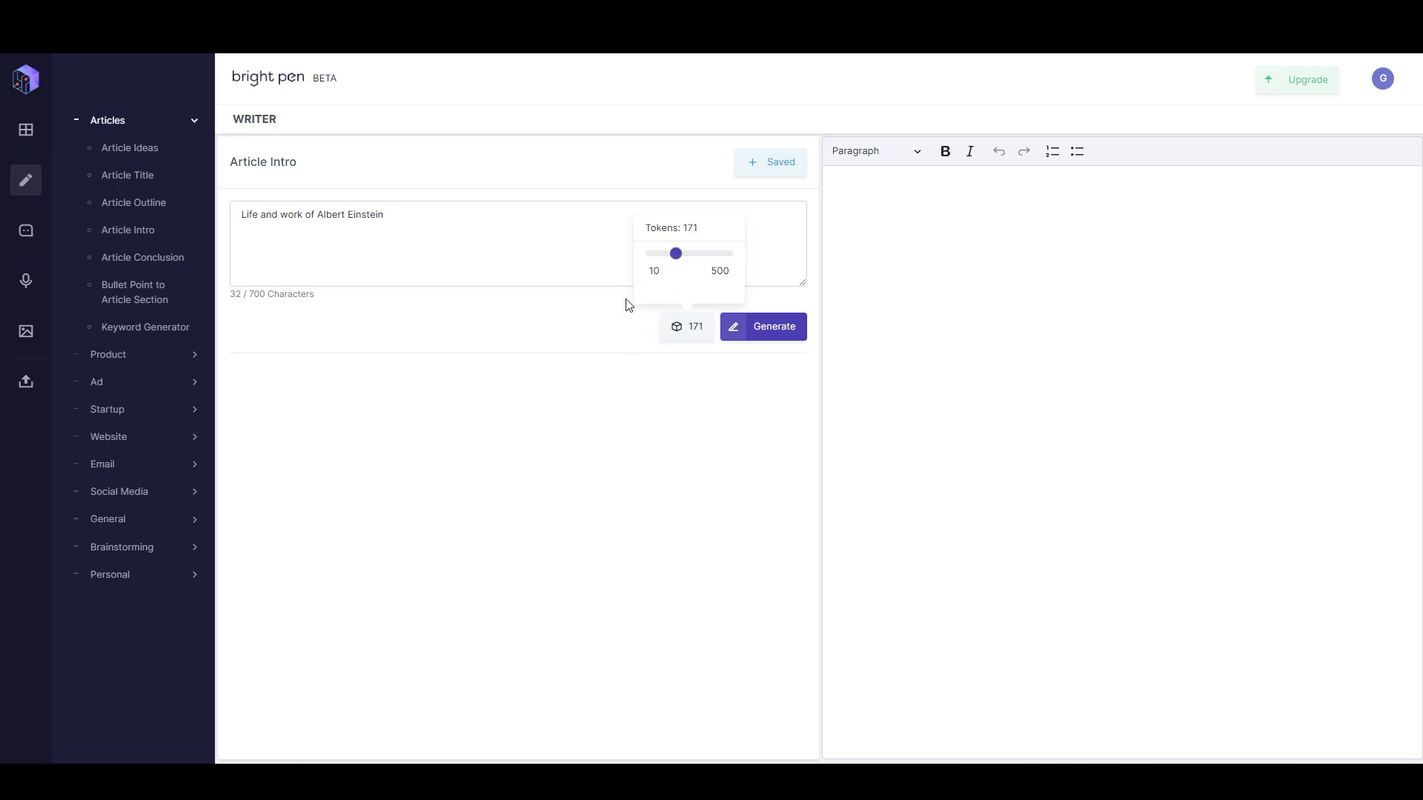
click(764, 334)
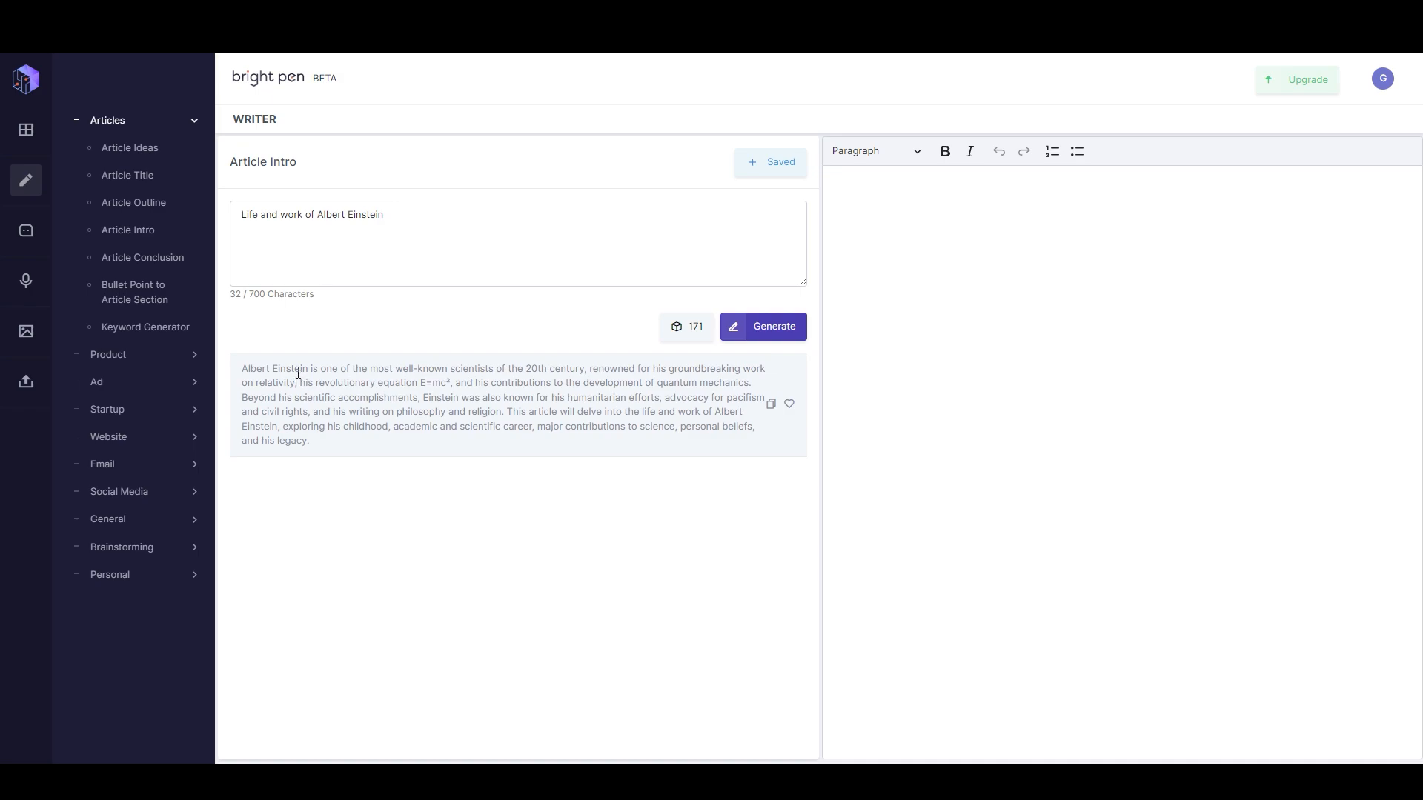
click(770, 406)
click(771, 406)
Delete "and his contributions to the development of quantum mechanics" from the intro and add "and" before "his revolutionary equation"
drag(984, 197, 1278, 197)
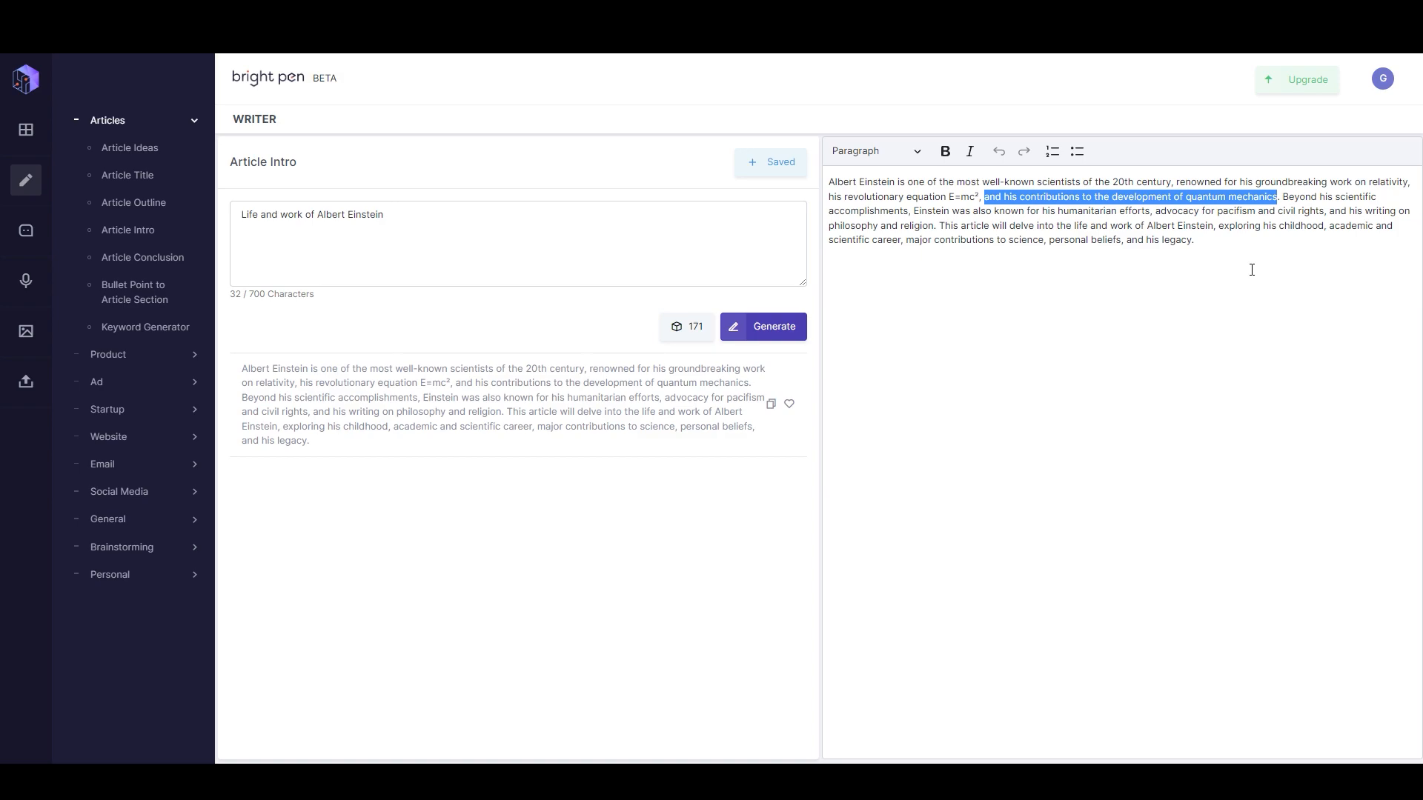
key(BackSpace)
key(BackSpace)
key(BackSpace)
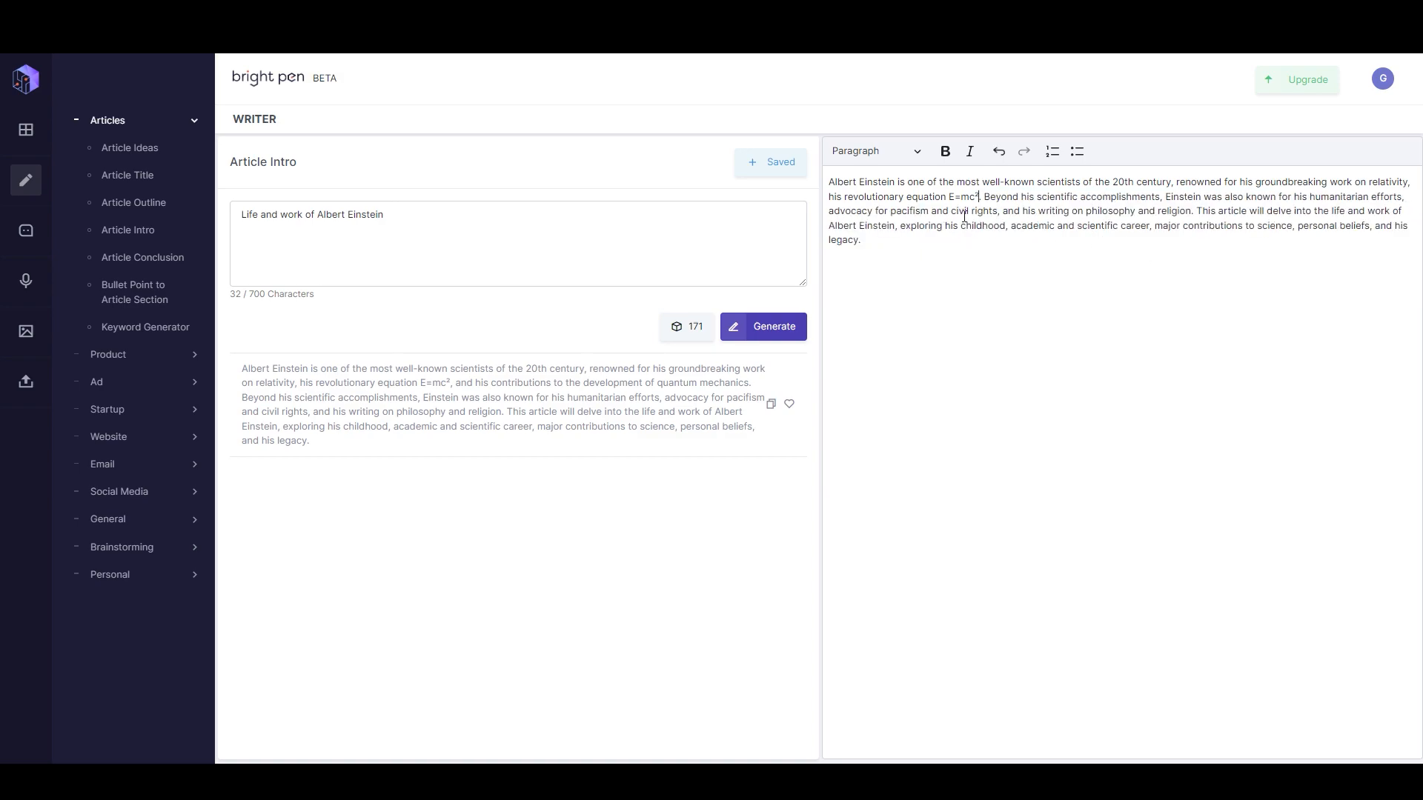
click(829, 197)
text(and)
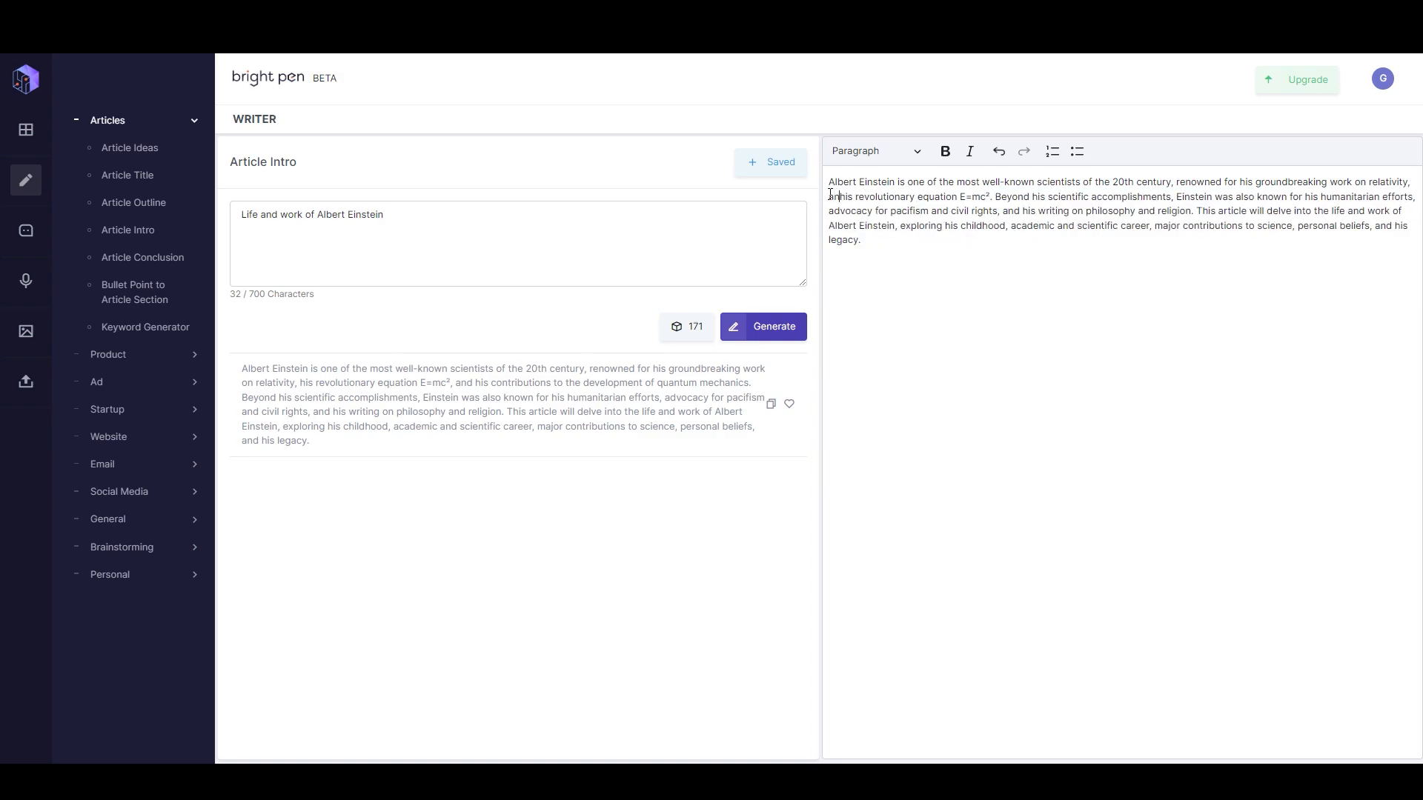
Generate an article outline for "Life and work of Albert Einstein" and insert it below the intro
click(152, 206)
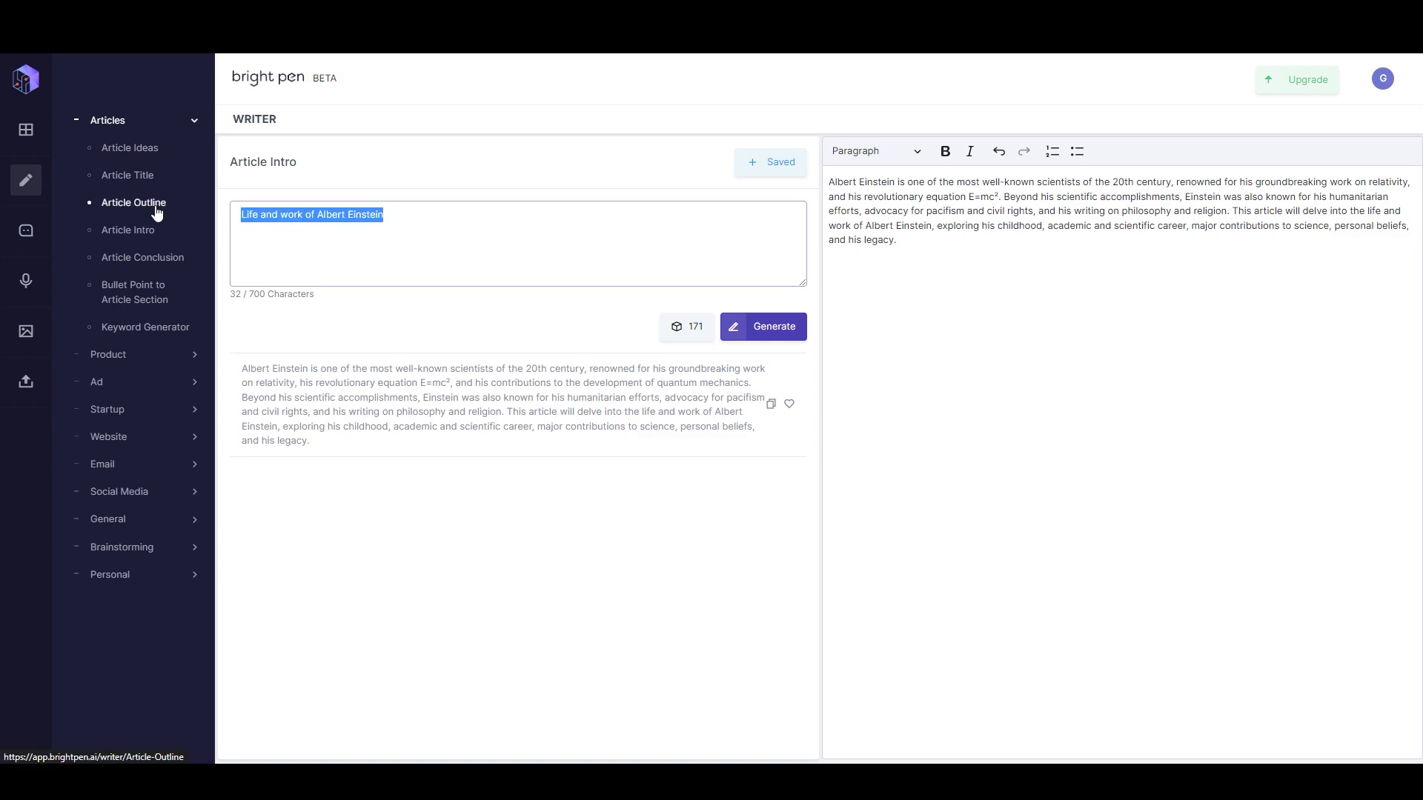
click(317, 214)
key(ctrl+a)
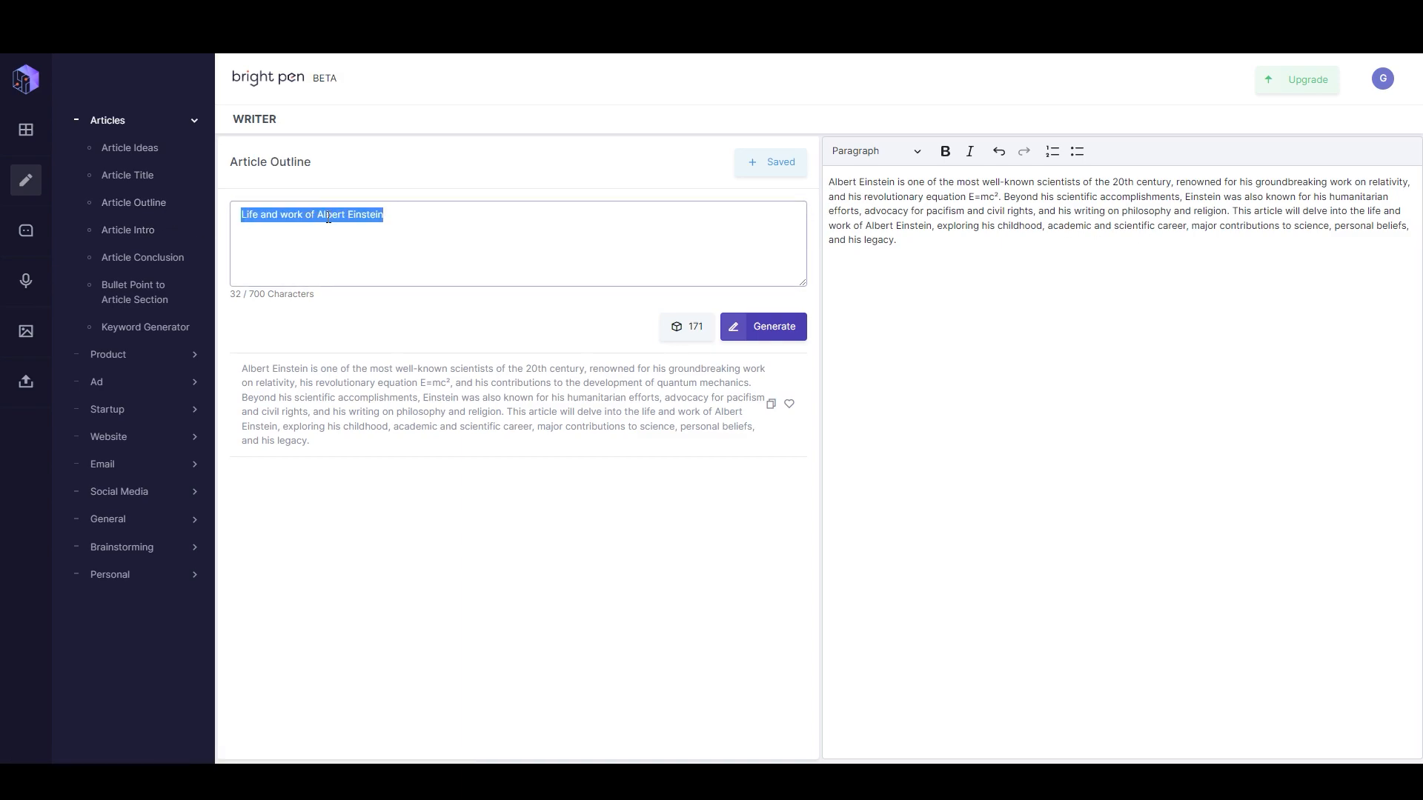
click(758, 335)
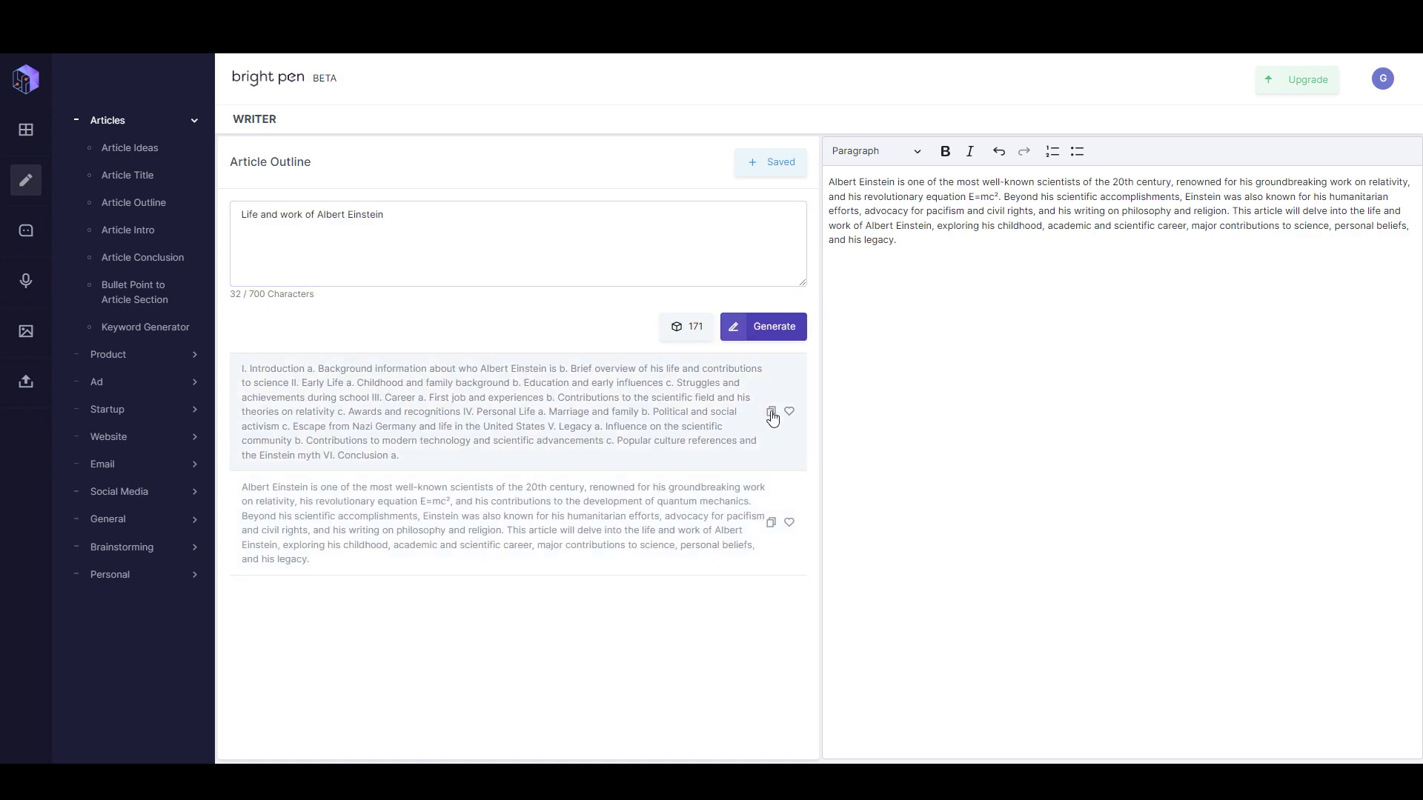
click(772, 412)
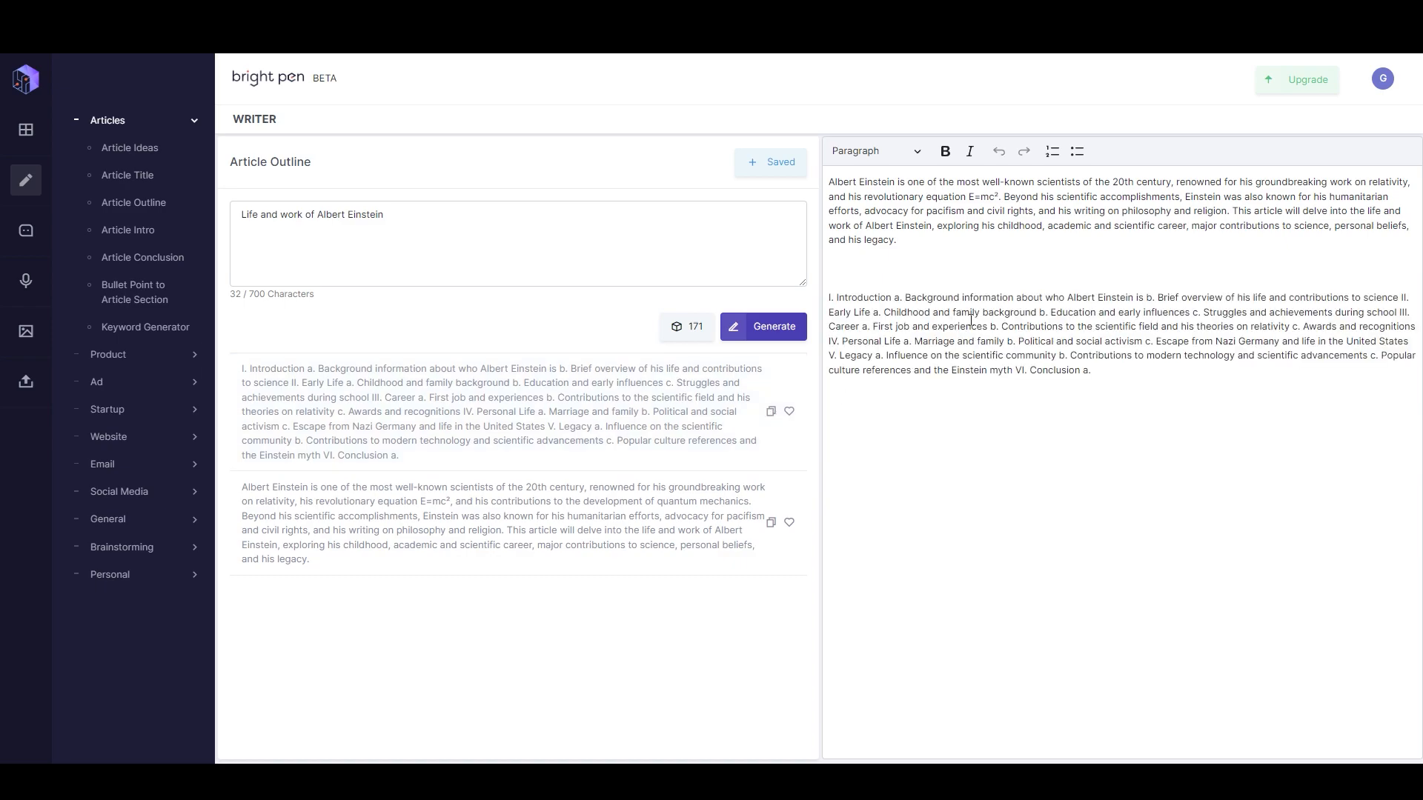
Break outline sections I to IV and the Legacy heading onto separate lines, with each sub-point on its own line and gaps between sections
click(895, 297)
key(Return)
click(1080, 312)
key(Return)
click(1082, 327)
key(Return)
click(882, 342)
key(Return)
click(1045, 385)
key(Return)
click(875, 399)
key(Return)
click(955, 413)
key(Return)
click(1132, 428)
key(Return)
click(954, 443)
key(Return)
click(1082, 327)
key(Return)
click(1035, 399)
key(Return)
click(964, 471)
key(Return)
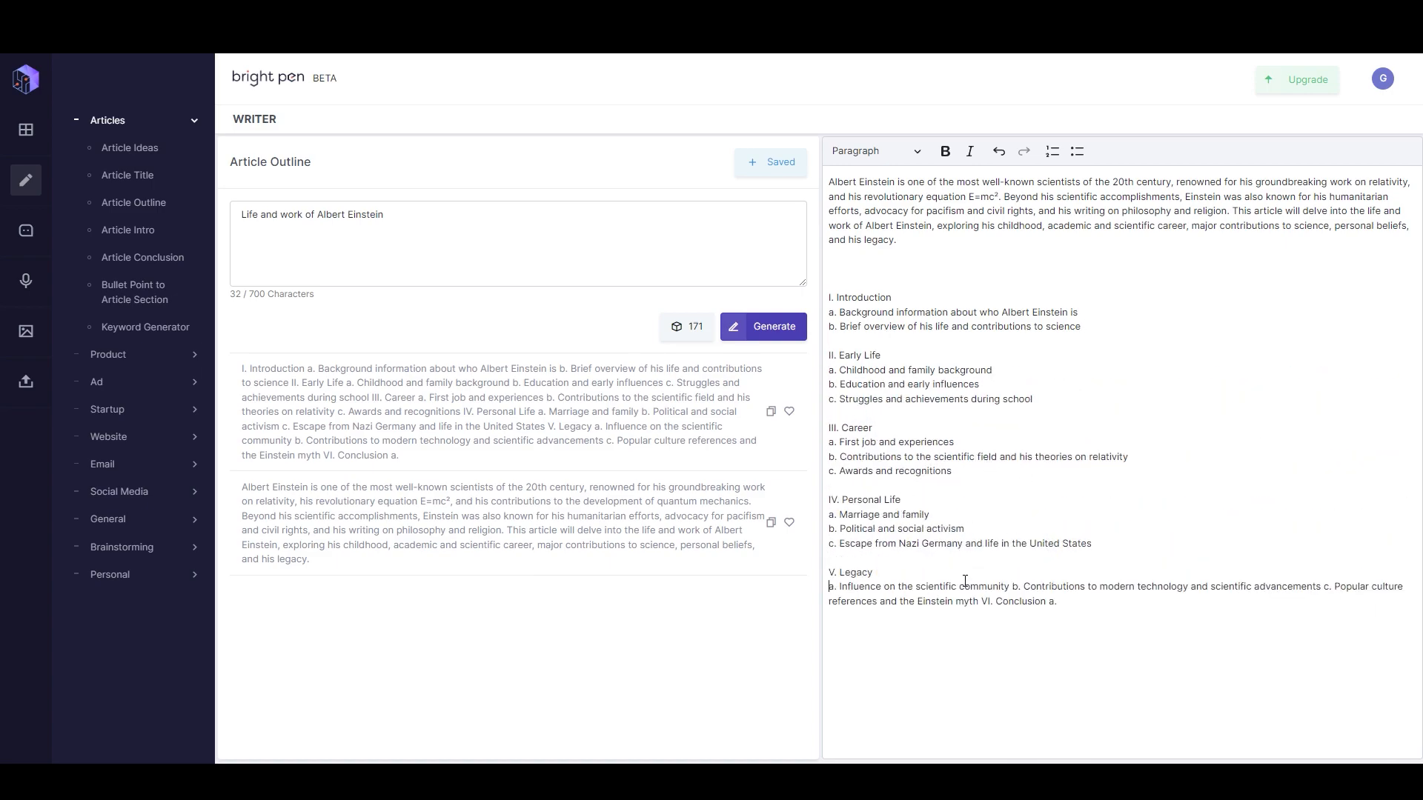
Put the Legacy sub-points and "VI. Conclusion" on separate lines and remove the stray "a." after Conclusion
click(1011, 587)
key(Return)
click(1139, 602)
key(Return)
drag(1140, 616, 1130, 615)
key(BackSpace)
click(1063, 616)
key(Return)
key(Return)
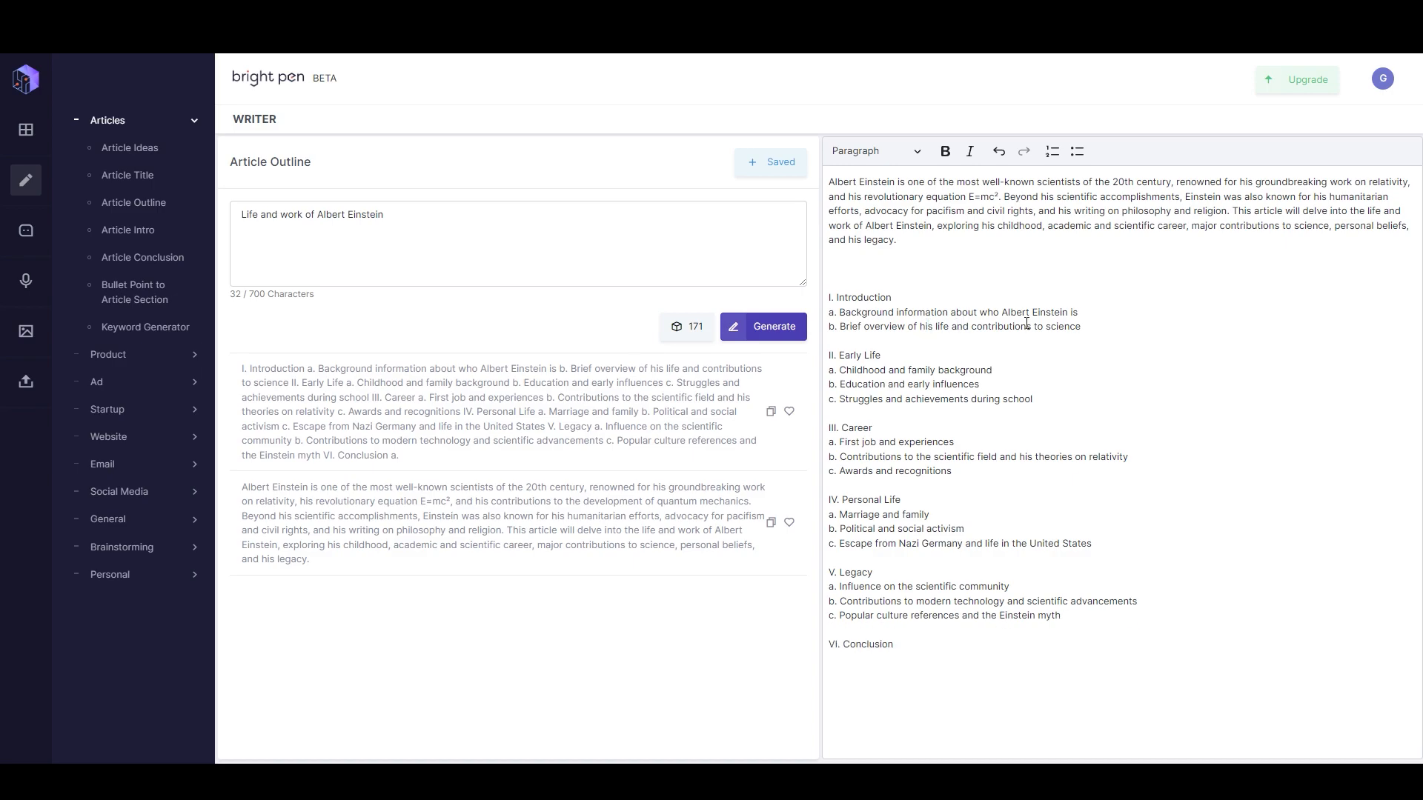
Replace the outline's Introduction sub-points with the intro paragraph and remove the blank lines above the Introduction heading
drag(1082, 327, 828, 312)
key(BackSpace)
drag(899, 240, 828, 182)
key(ctrl+x)
click(832, 254)
key(ctrl+v)
click(828, 240)
key(BackSpace)
key(BackSpace)
key(BackSpace)
key(BackSpace)
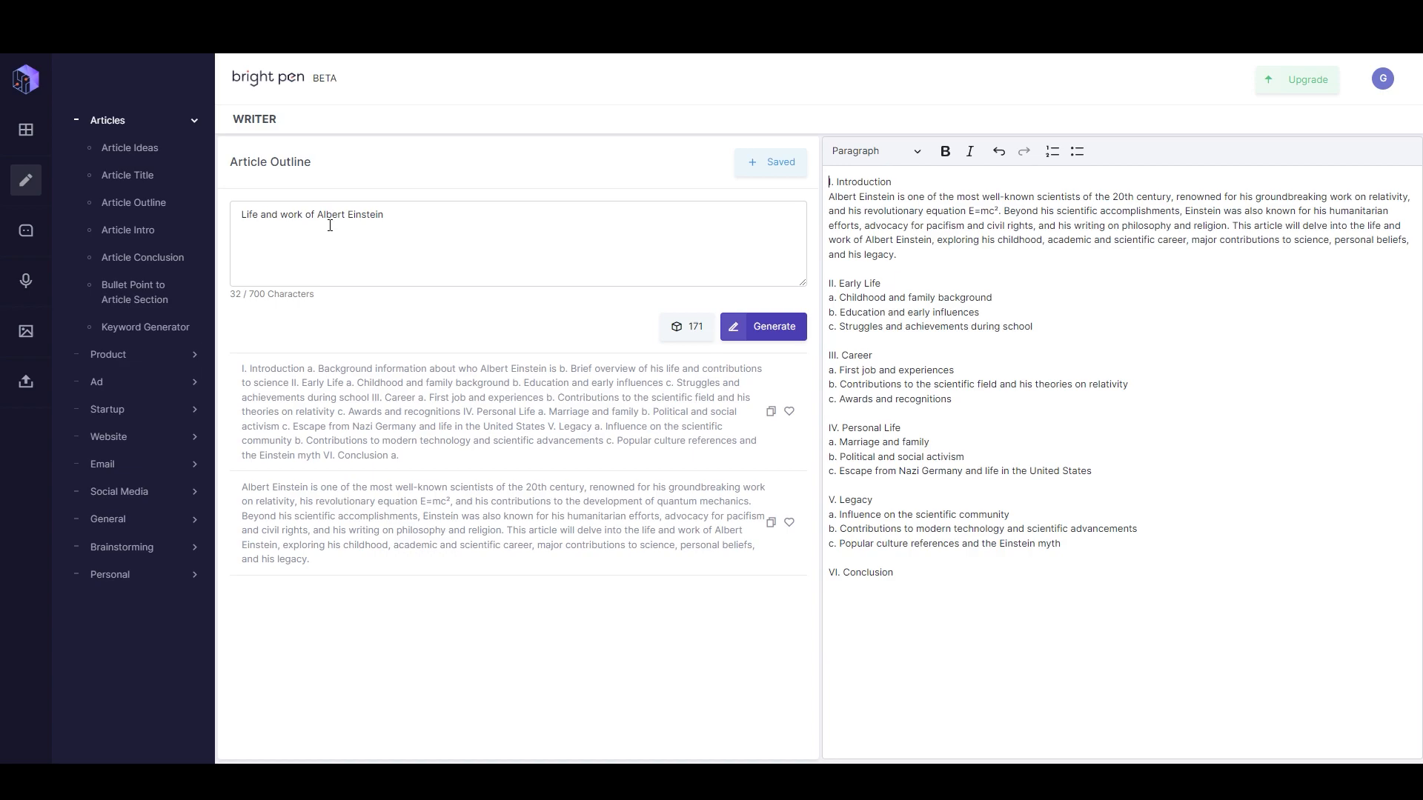
Generate a bullet-point article section on "Albert Einstein's Childhood and family background" with 145 tokens
click(135, 292)
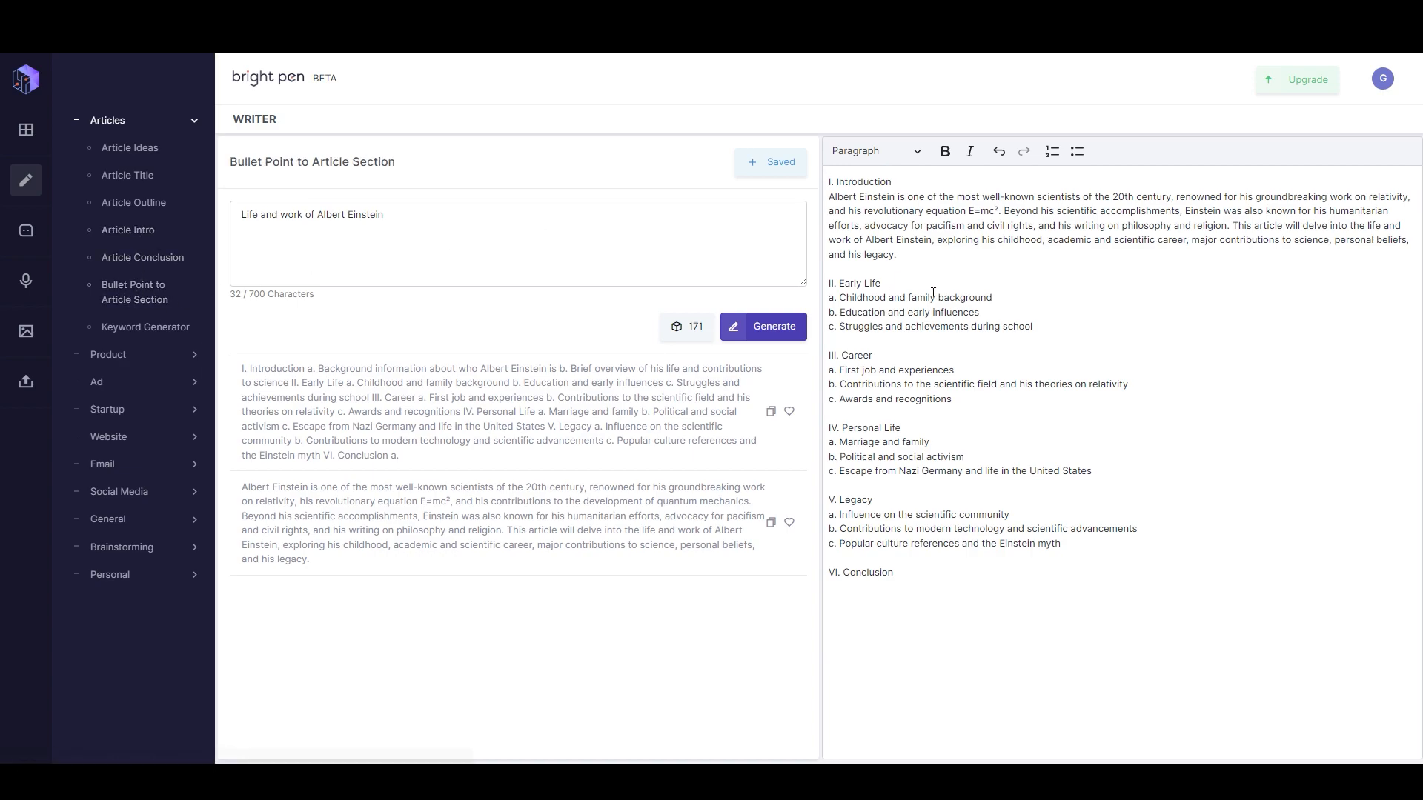
drag(996, 298, 842, 298)
click(391, 220)
key(ctrl+a)
text(Alber)
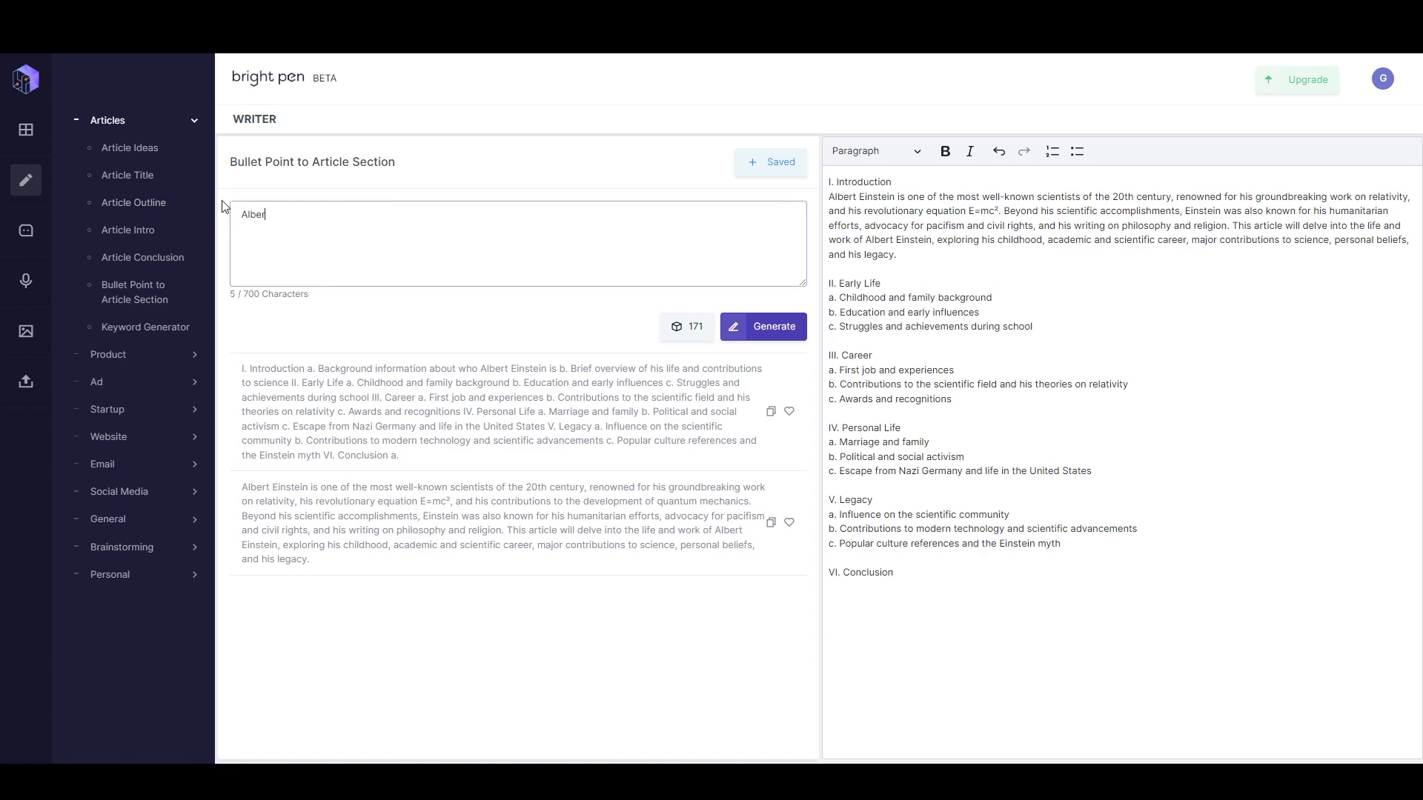
text(t Einstein's)
key(ctrl+v)
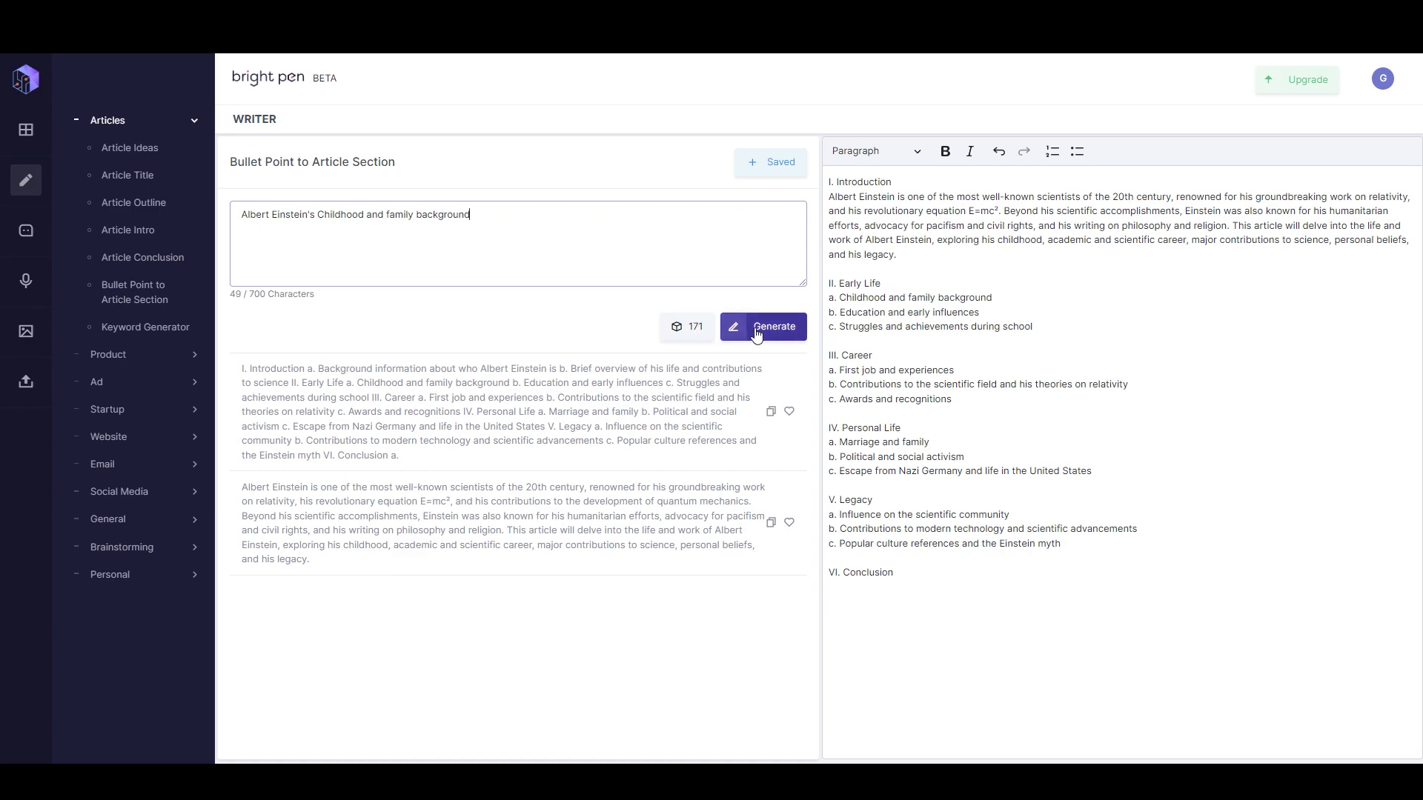
click(694, 339)
click(670, 255)
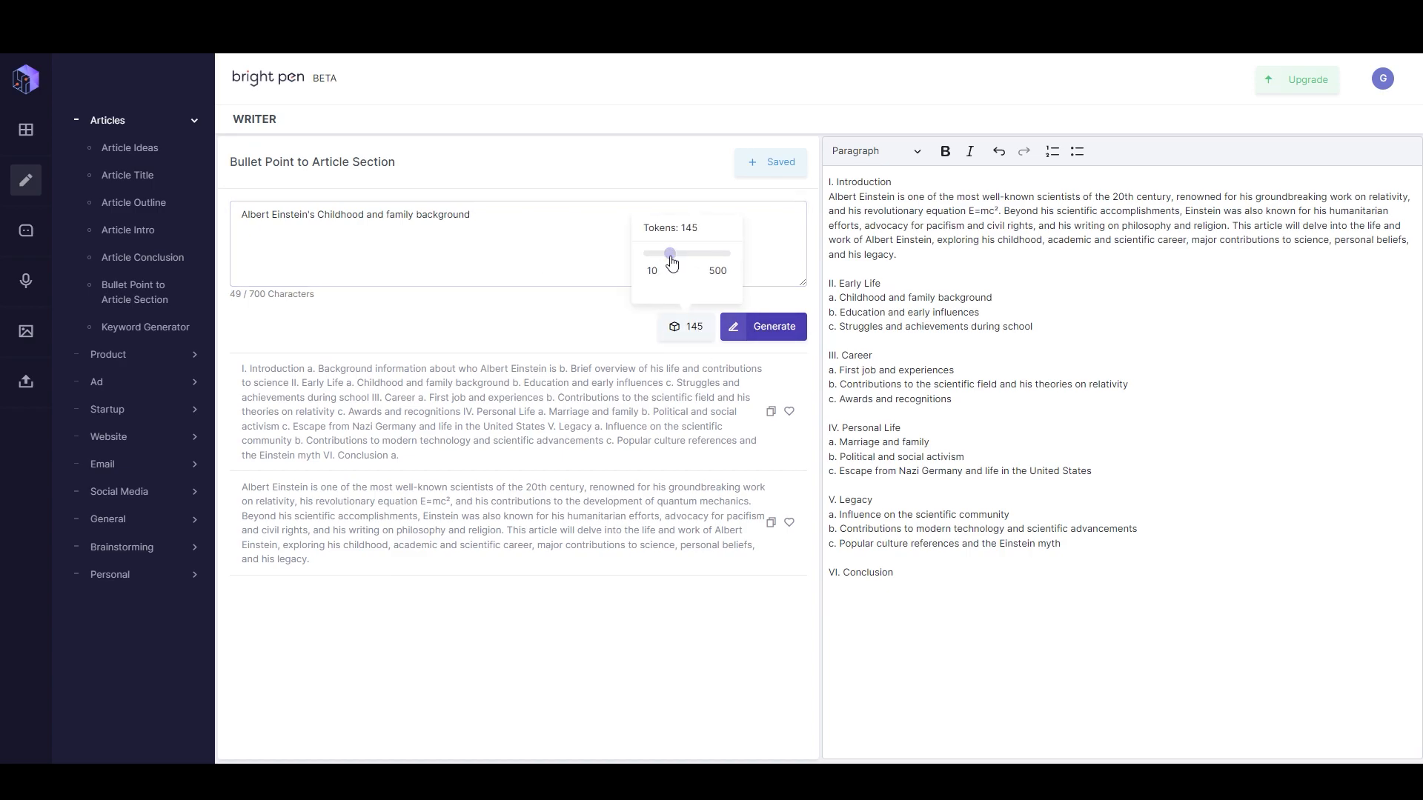
click(741, 327)
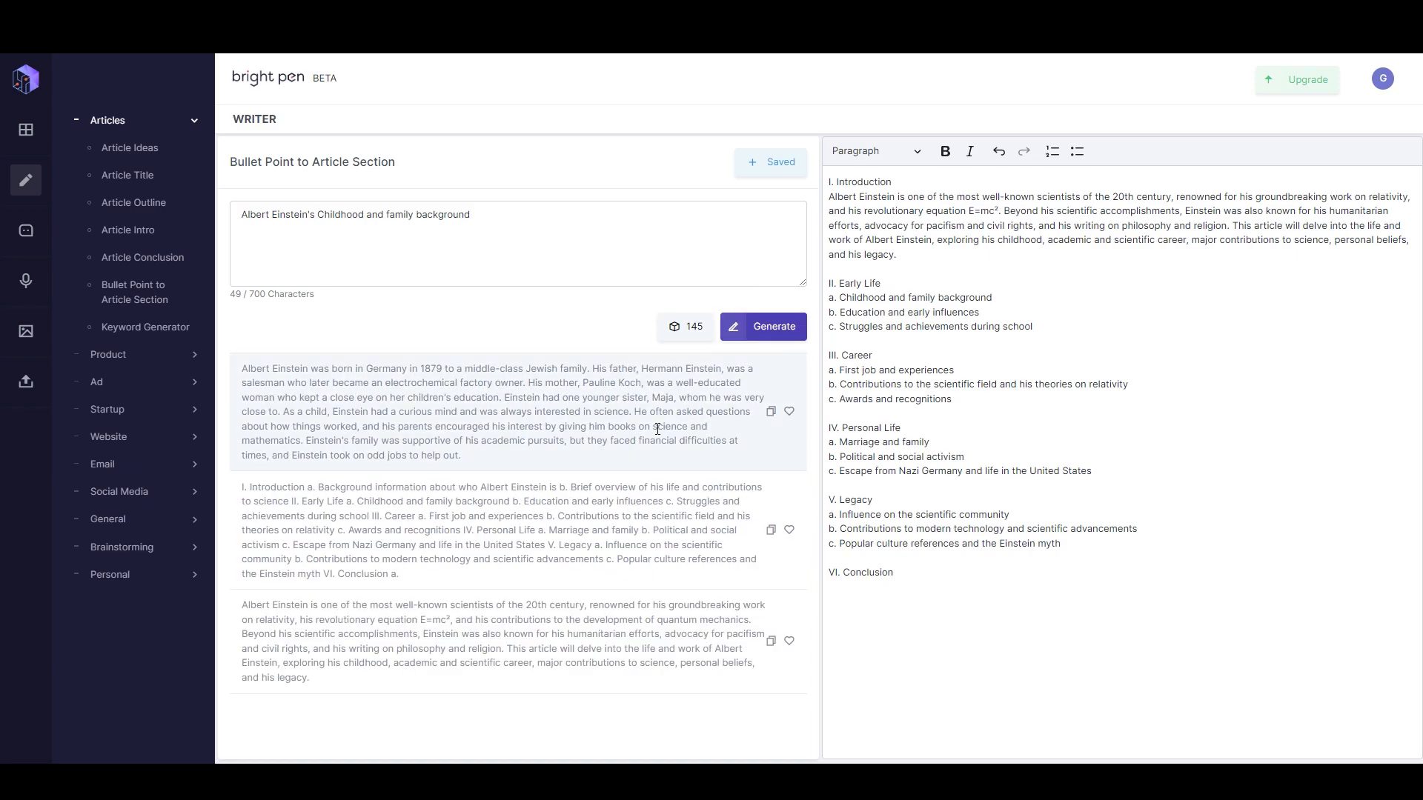
Insert the generated childhood paragraph and move it under Early Life in place of its three sub-points
click(769, 415)
drag(1179, 675, 828, 598)
key(ctrl+x)
drag(1026, 333, 829, 297)
key(ctrl+v)
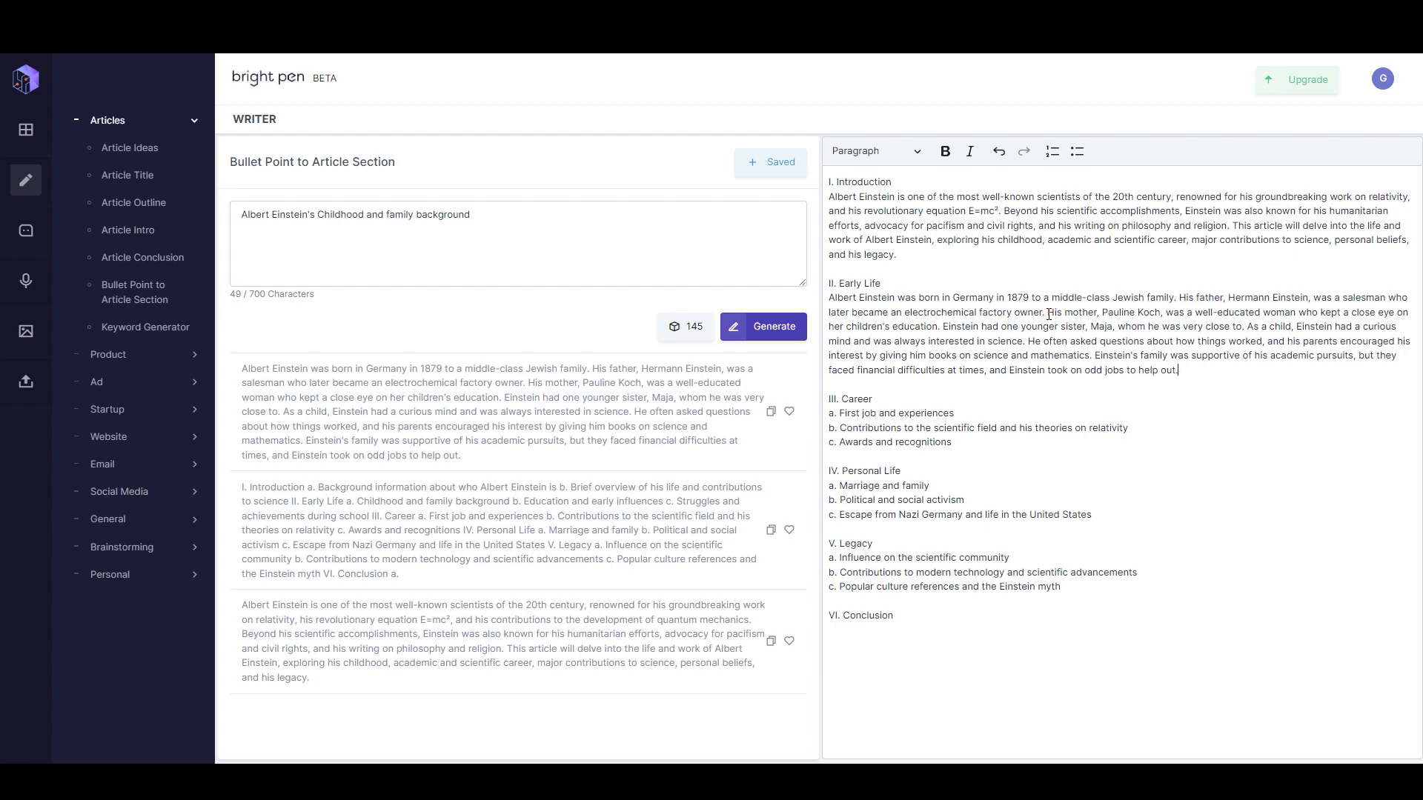
Remove the numerals from the Introduction and Early Life titles and format both as Heading 2
click(835, 181)
key(BackSpace)
key(BackSpace)
key(BackSpace)
drag(885, 182, 828, 182)
click(876, 151)
click(856, 237)
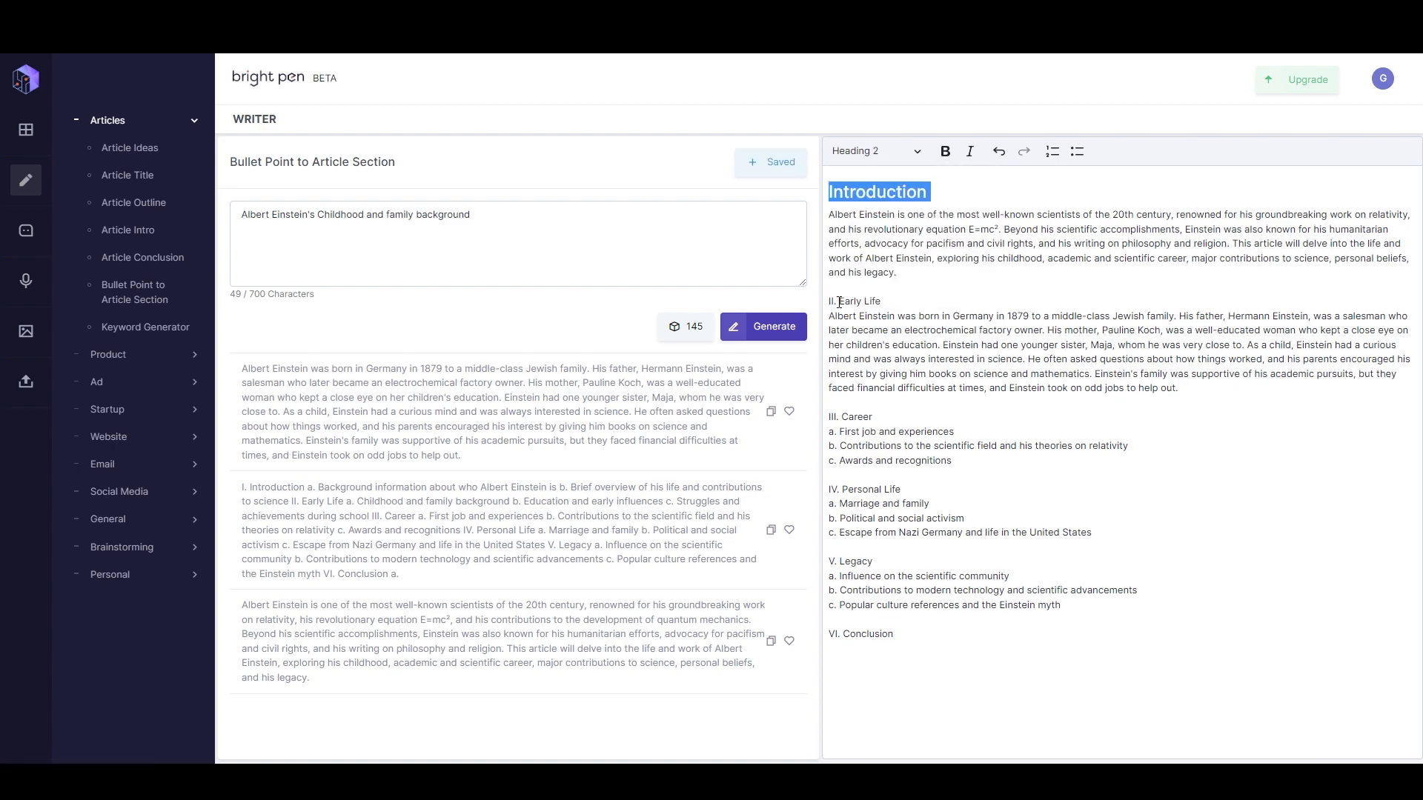
drag(872, 300, 829, 301)
click(876, 151)
click(856, 237)
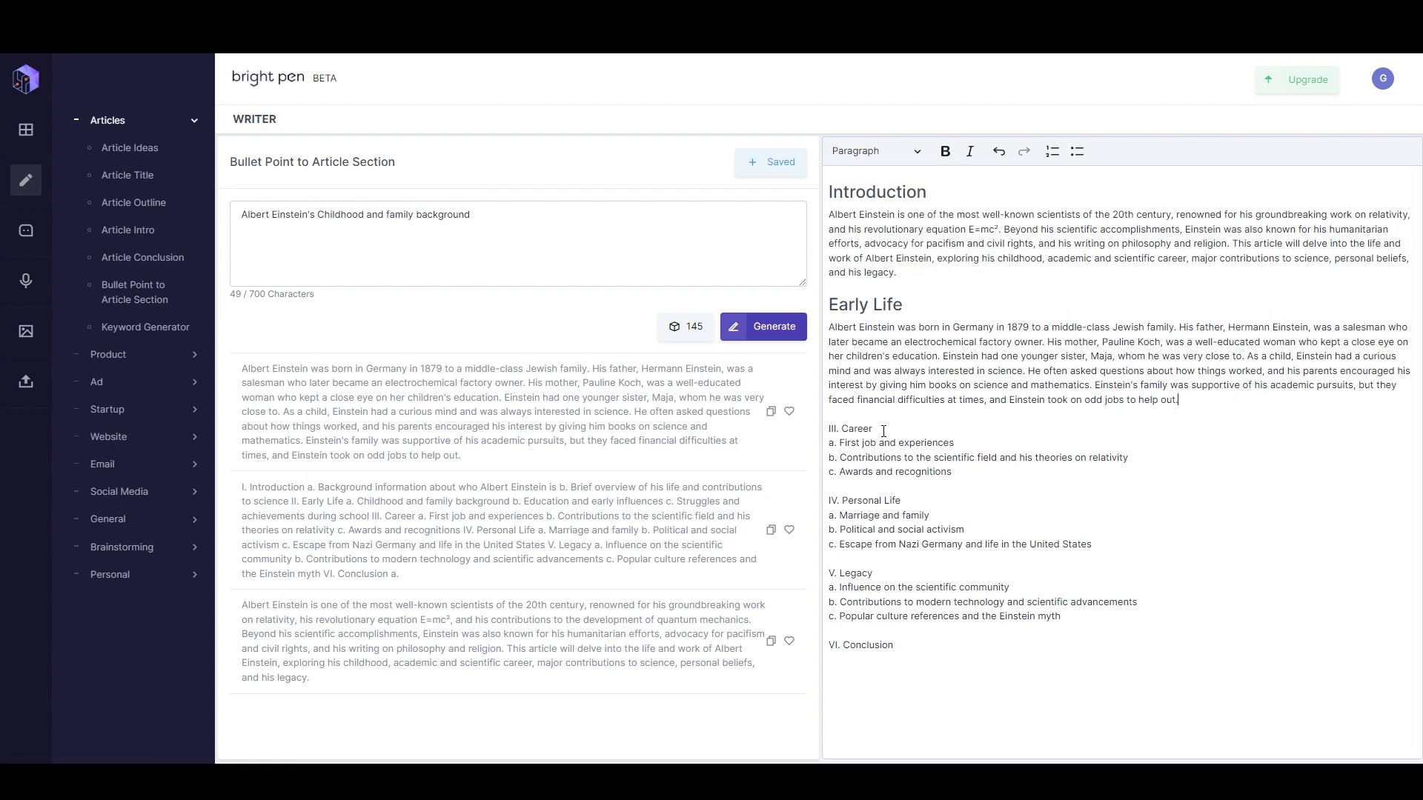
Generate an article section on "Albert Einstein's career and contributions to science" with 208 tokens
drag(469, 215, 318, 214)
text(career and contributions to science)
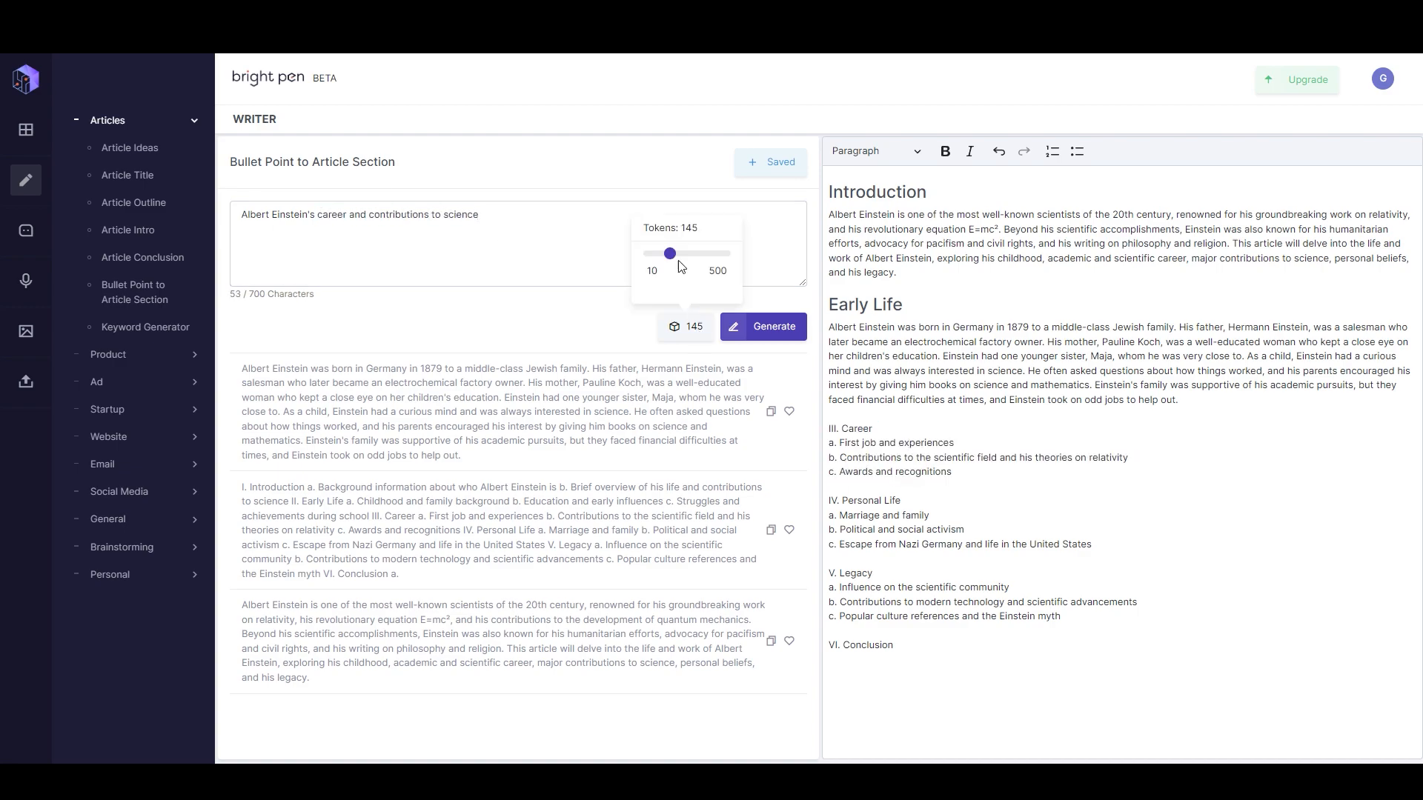
click(763, 326)
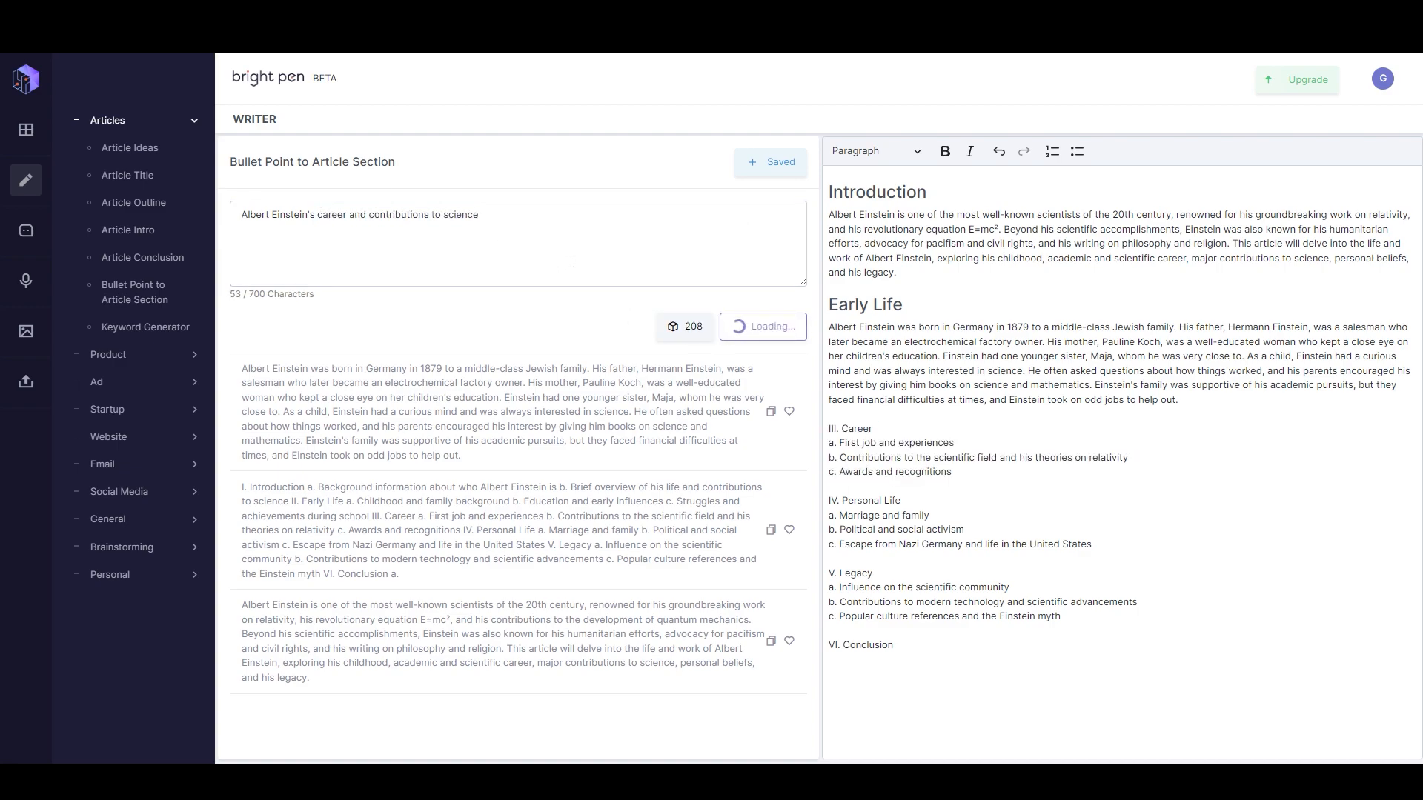
Insert the generated career paragraph and move it under Career in place of its three sub-points
click(766, 429)
key(ctrl+x)
drag(953, 472, 828, 443)
key(ctrl+v)
key(BackSpace)
Remove the numeral from the Career title and format it as Heading 2
double_click(844, 428)
click(876, 151)
click(886, 238)
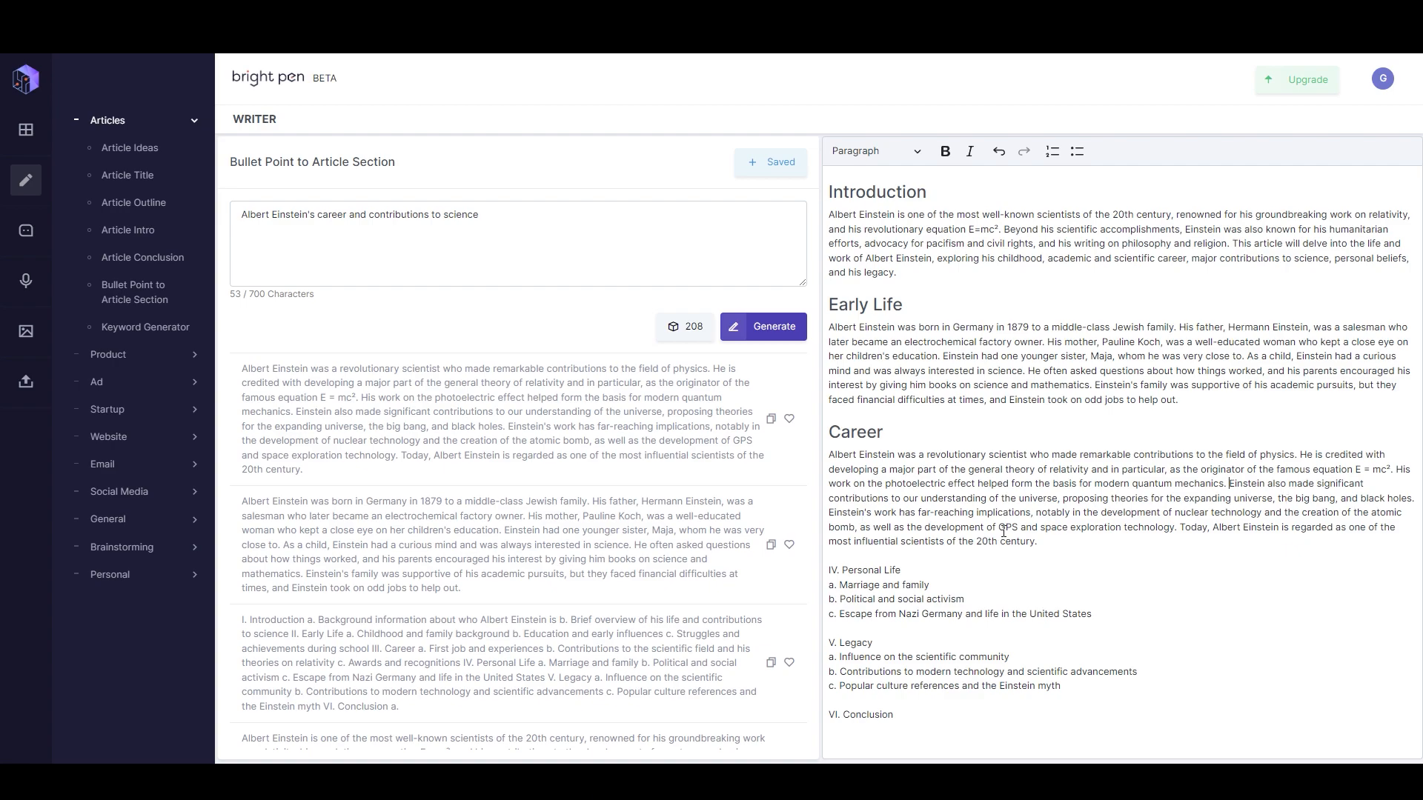
Generate an article section on "Albert Einstein's personal life" with 144 tokens
drag(479, 215, 317, 212)
text(personal life)
click(698, 328)
drag(679, 253, 670, 253)
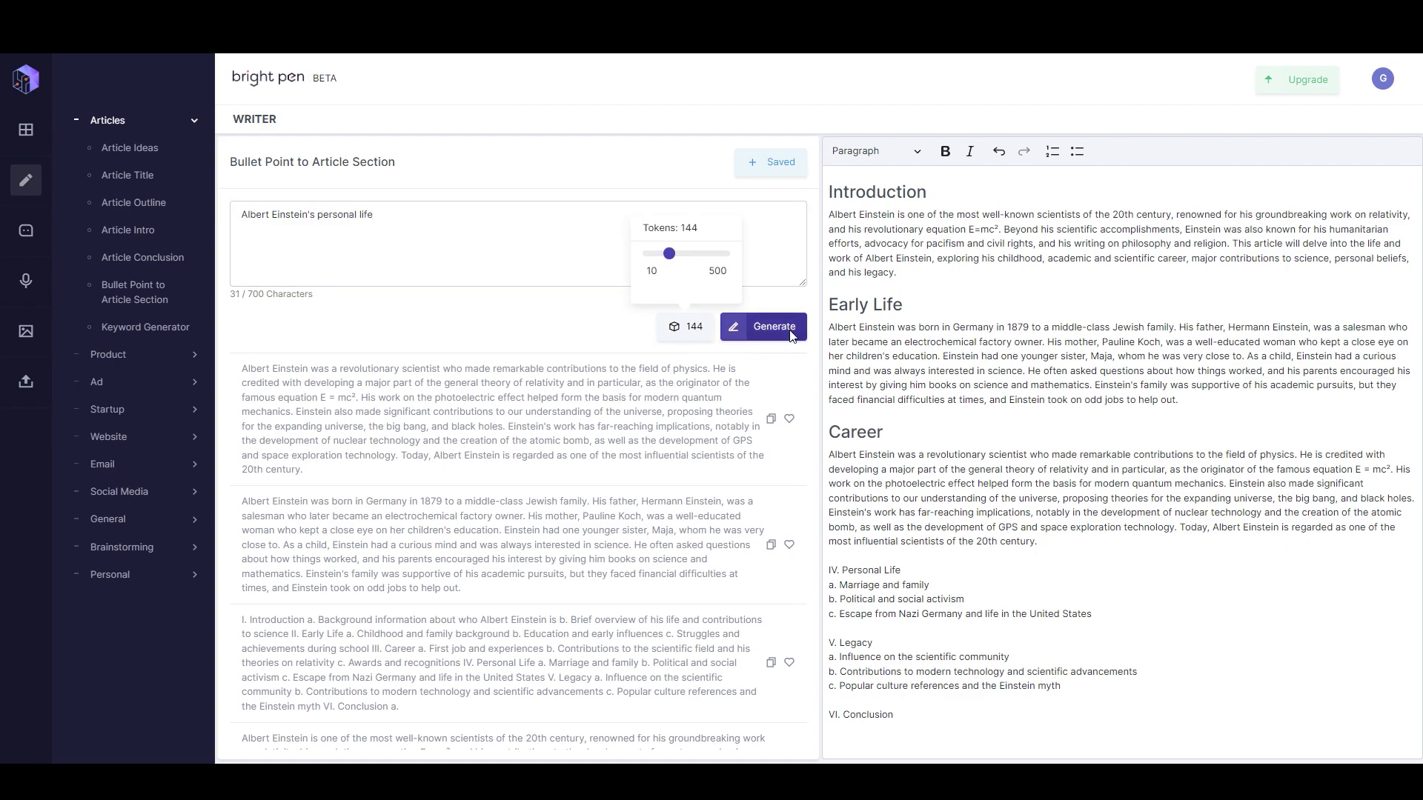
click(789, 329)
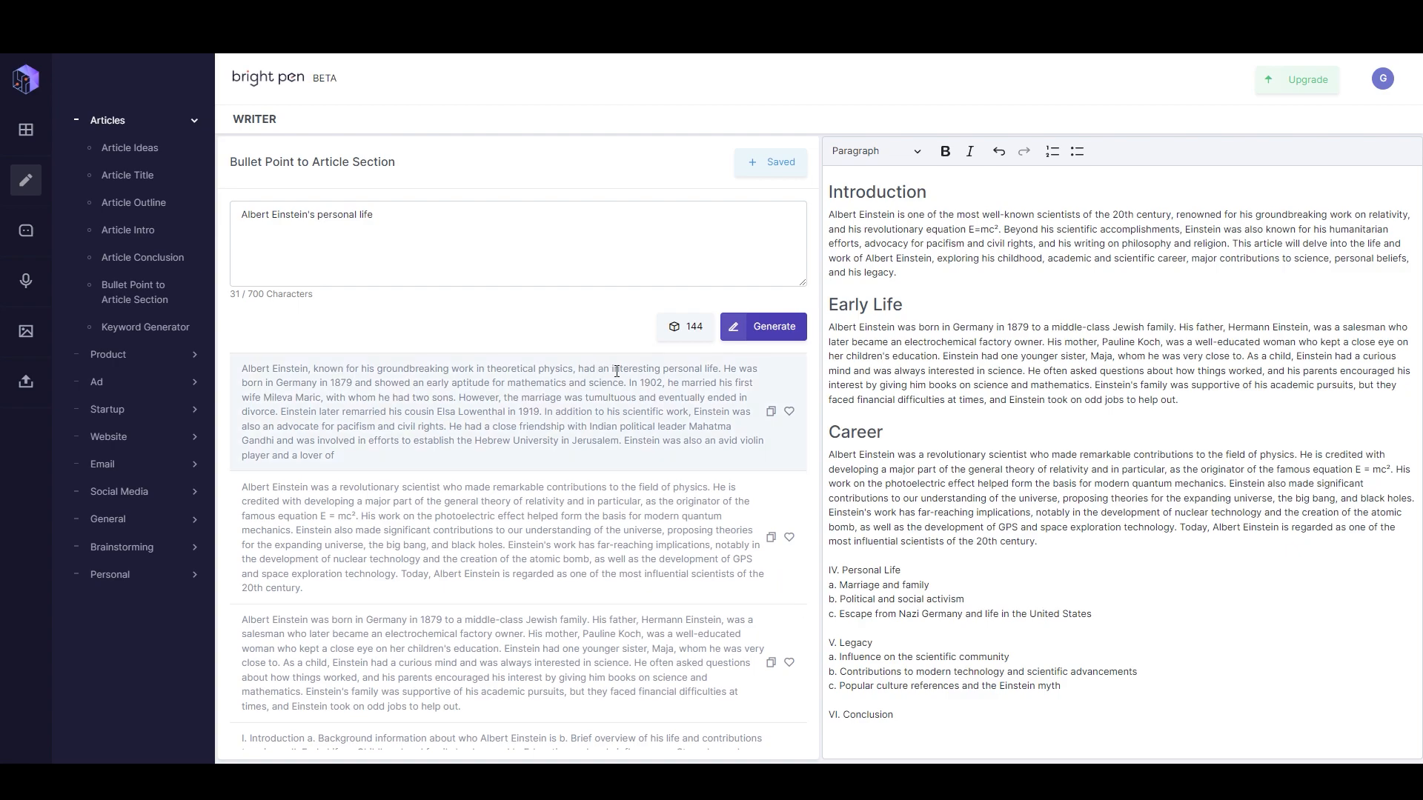
Insert the personal life paragraph without its incomplete last sentence and use it to replace the Personal Life sub-points
click(771, 412)
drag(1176, 728, 938, 728)
key(BackSpace)
drag(1093, 599, 813, 575)
key(ctrl+v)
Remove the numeral from the Personal Life title and format it as Heading 2
drag(842, 512, 889, 512)
key(BackSpace)
click(876, 151)
click(863, 232)
click(939, 614)
Generate an article section on "Albert Einstein's legacy" with 175 tokens
drag(375, 215, 317, 214)
text(legacy)
click(763, 326)
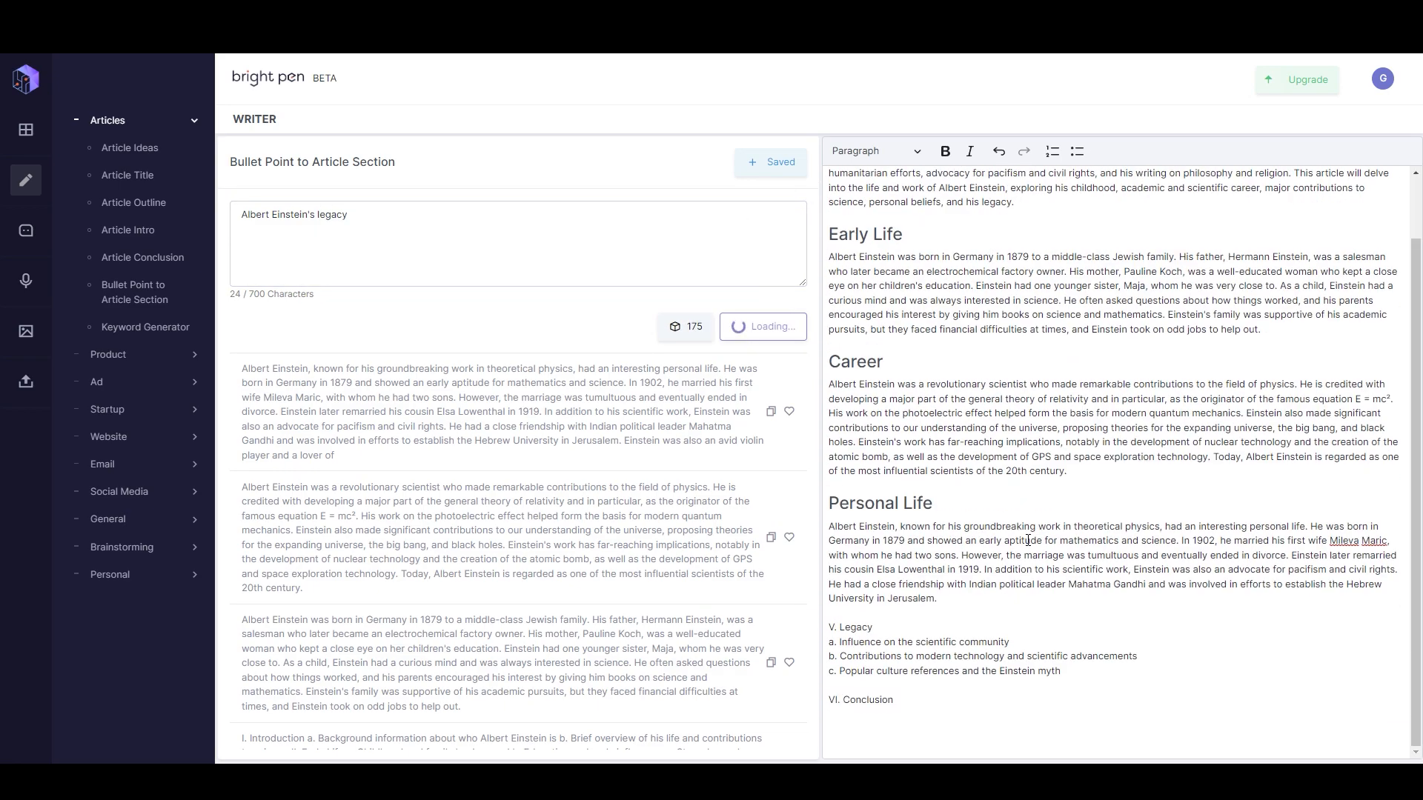
Insert the generated legacy paragraph and move it under Legacy in place of its three sub-points
click(772, 413)
drag(1325, 699, 826, 627)
key(ctrl+x)
drag(1073, 644, 825, 613)
key(ctrl+v)
Remove the numeral from the Legacy title and format it as Heading 2
drag(840, 556, 868, 556)
key(BackSpace)
click(876, 151)
click(863, 231)
scroll(903, 652, down, 1)
Remove the numeral from the Conclusion title and format it as Heading 2
click(902, 674)
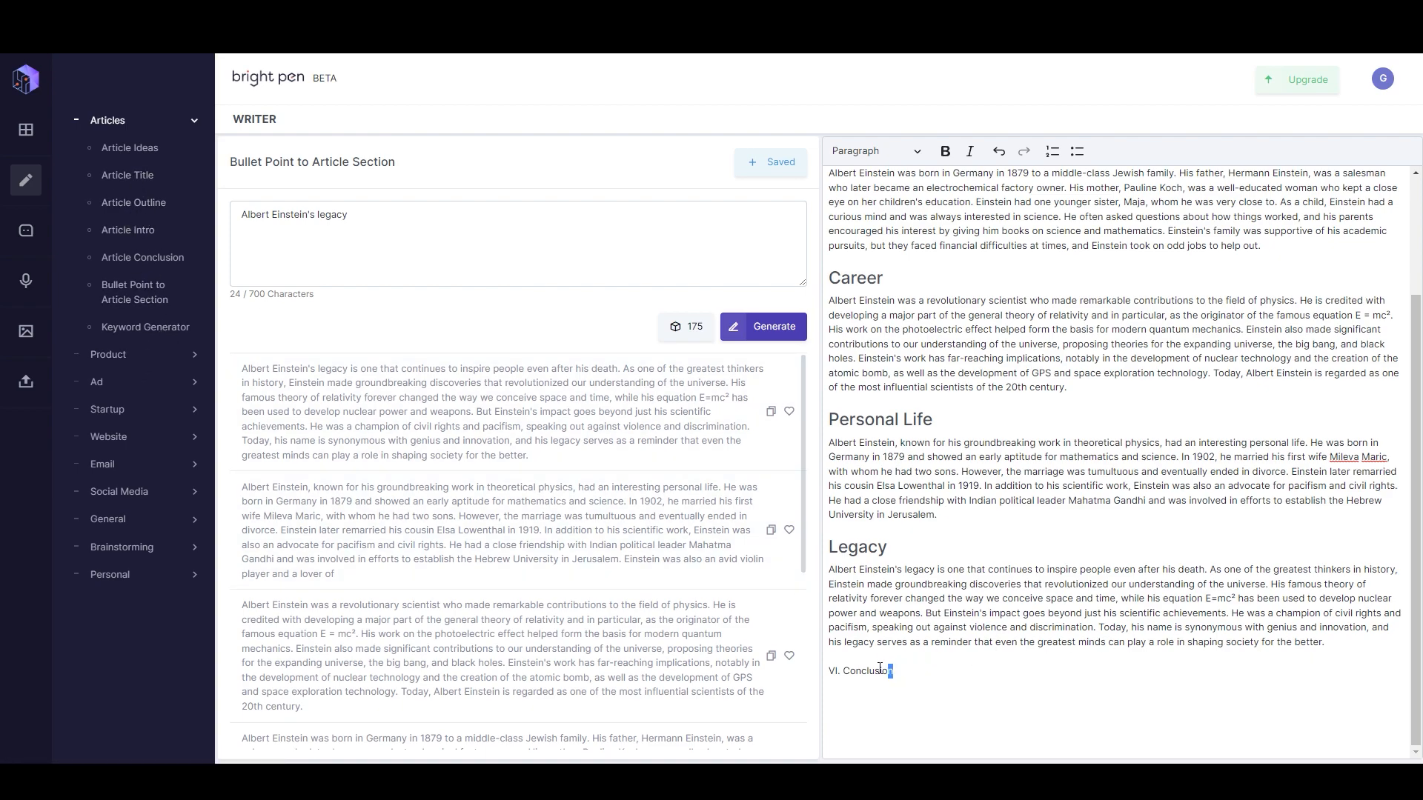
triple_click(890, 670)
drag(844, 671, 827, 670)
key(BackSpace)
double_click(876, 670)
click(859, 151)
click(861, 235)
click(937, 657)
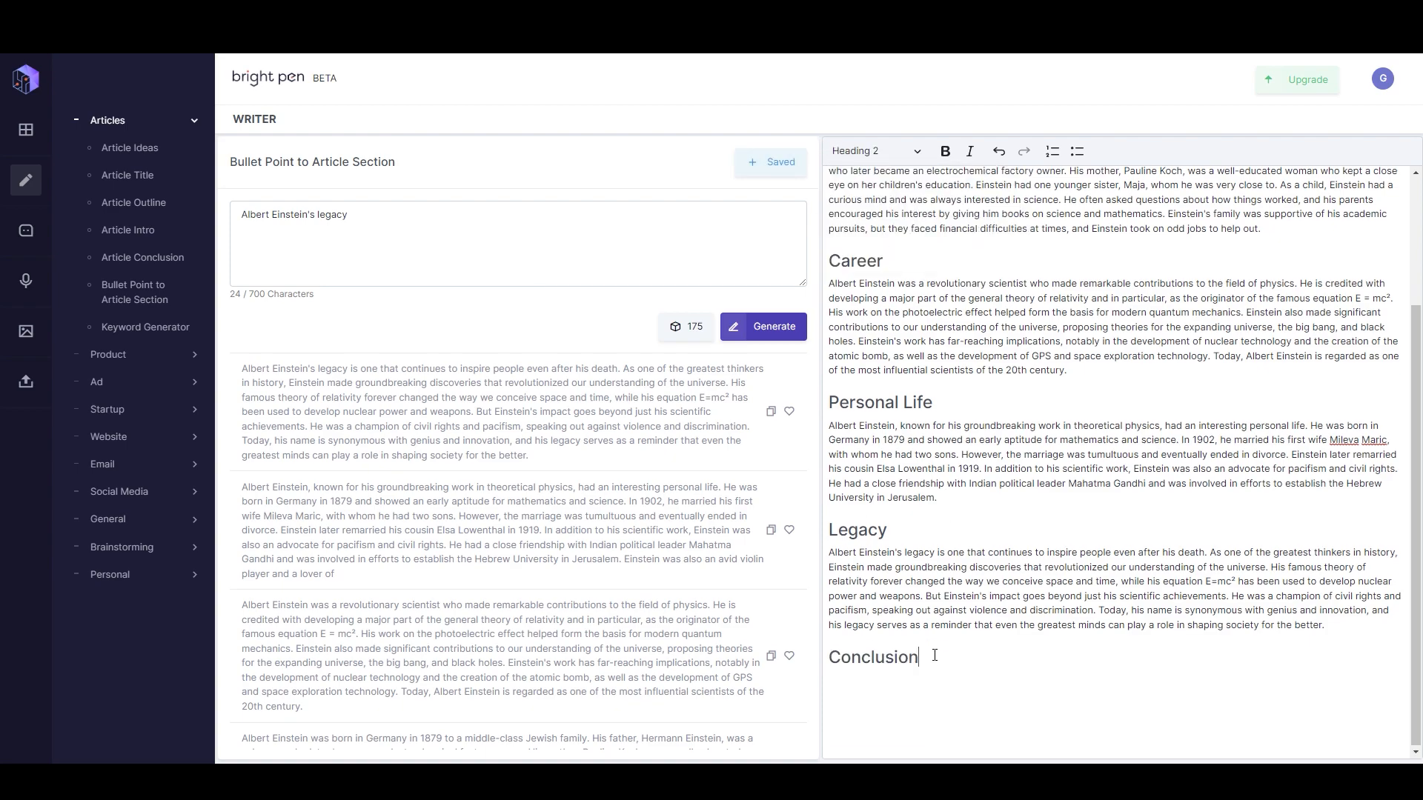
Generate an article conclusion with the topic shortened to "Albert Einstein"
click(144, 257)
drag(349, 214, 314, 215)
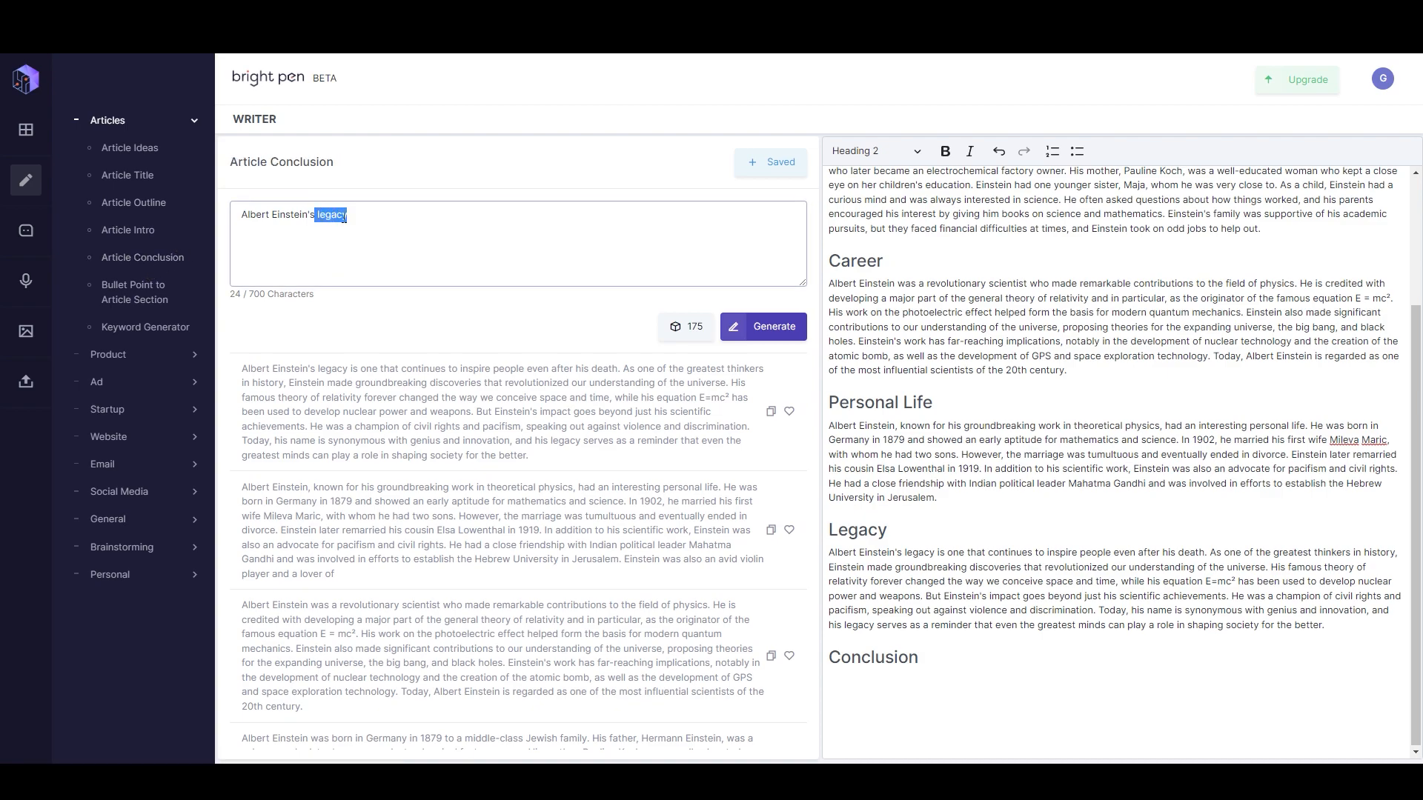
key(BackSpace)
click(750, 325)
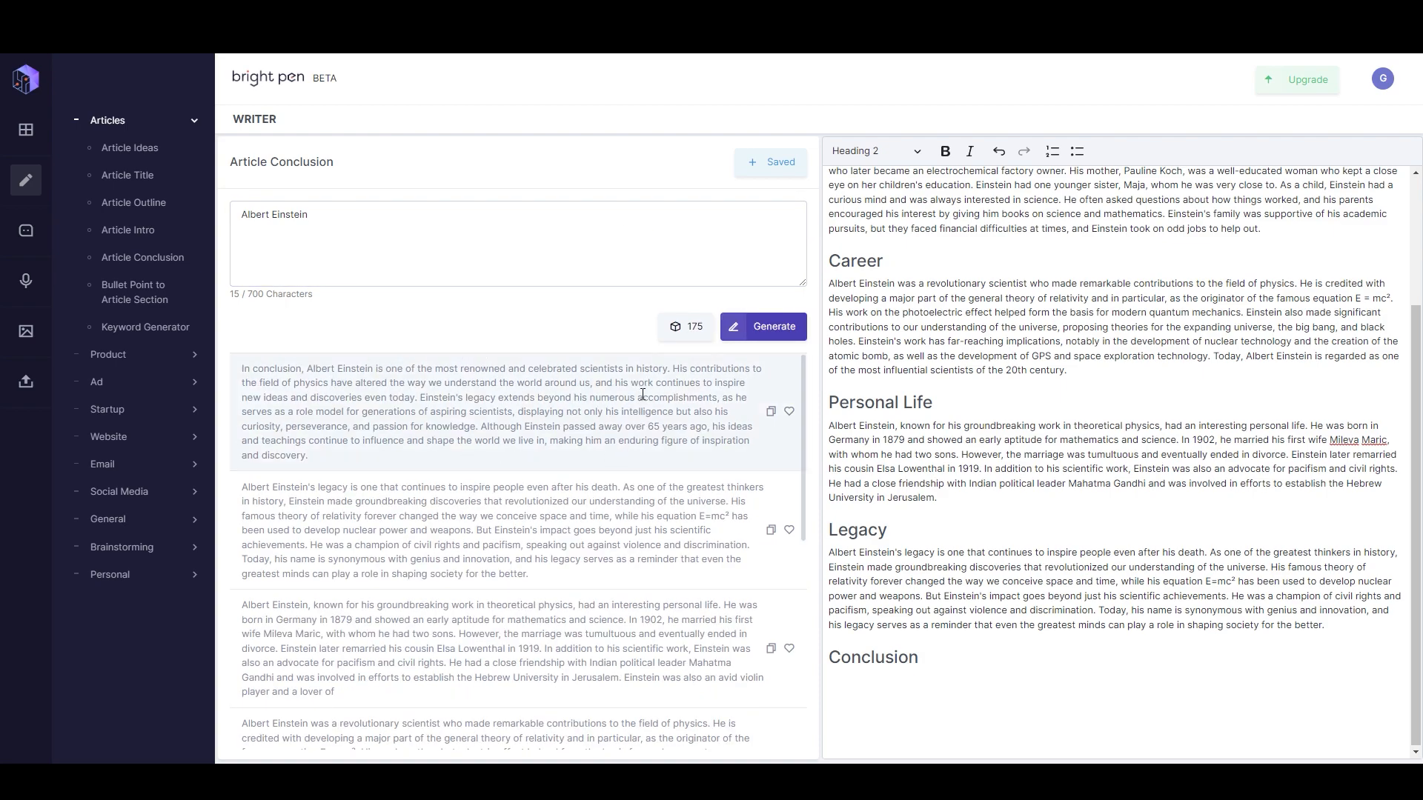
Insert the generated conclusion at the end of the document and remove the blank lines below the Conclusion heading
click(770, 411)
scroll(899, 562, down, 2)
click(888, 612)
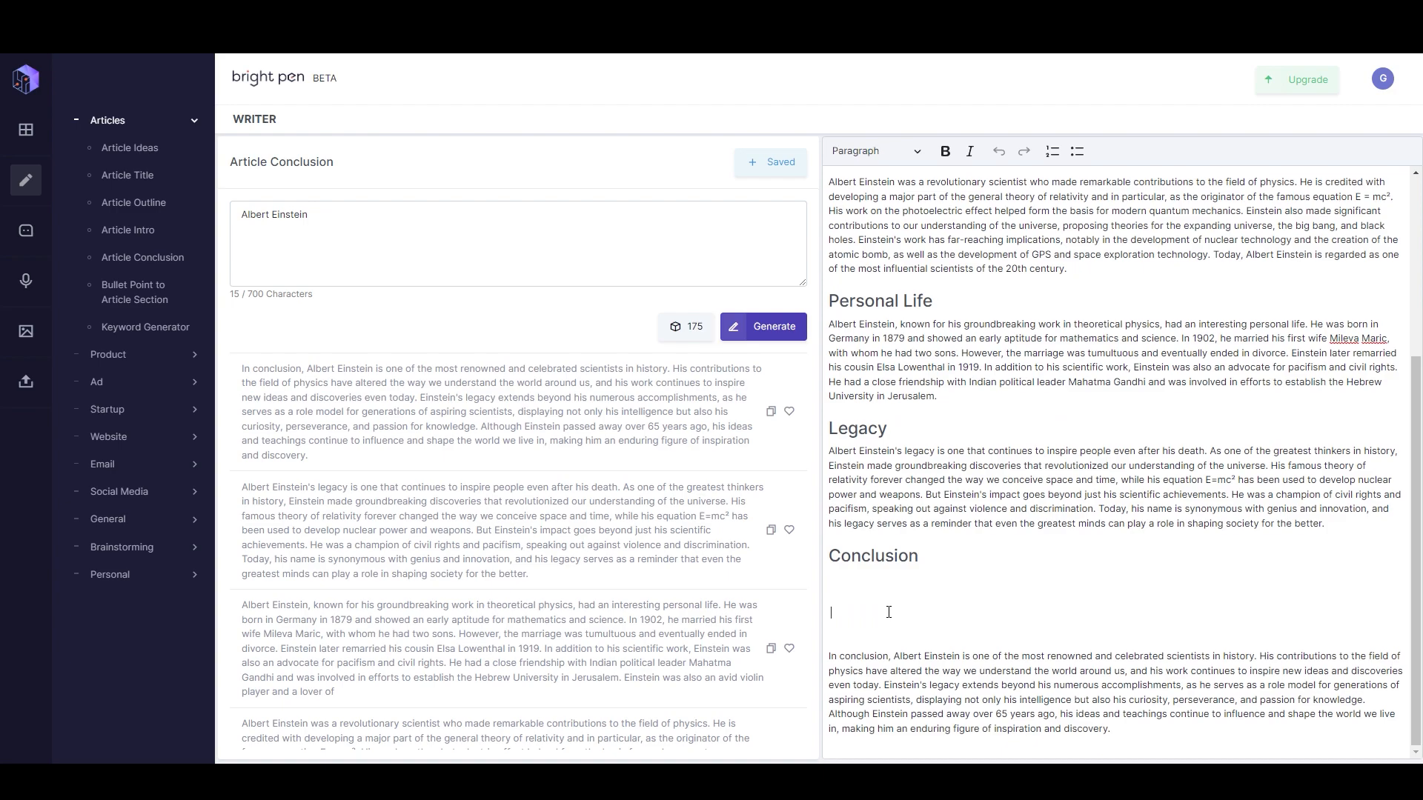
key(BackSpace)
key(BackSpace)
key(BackSpace)
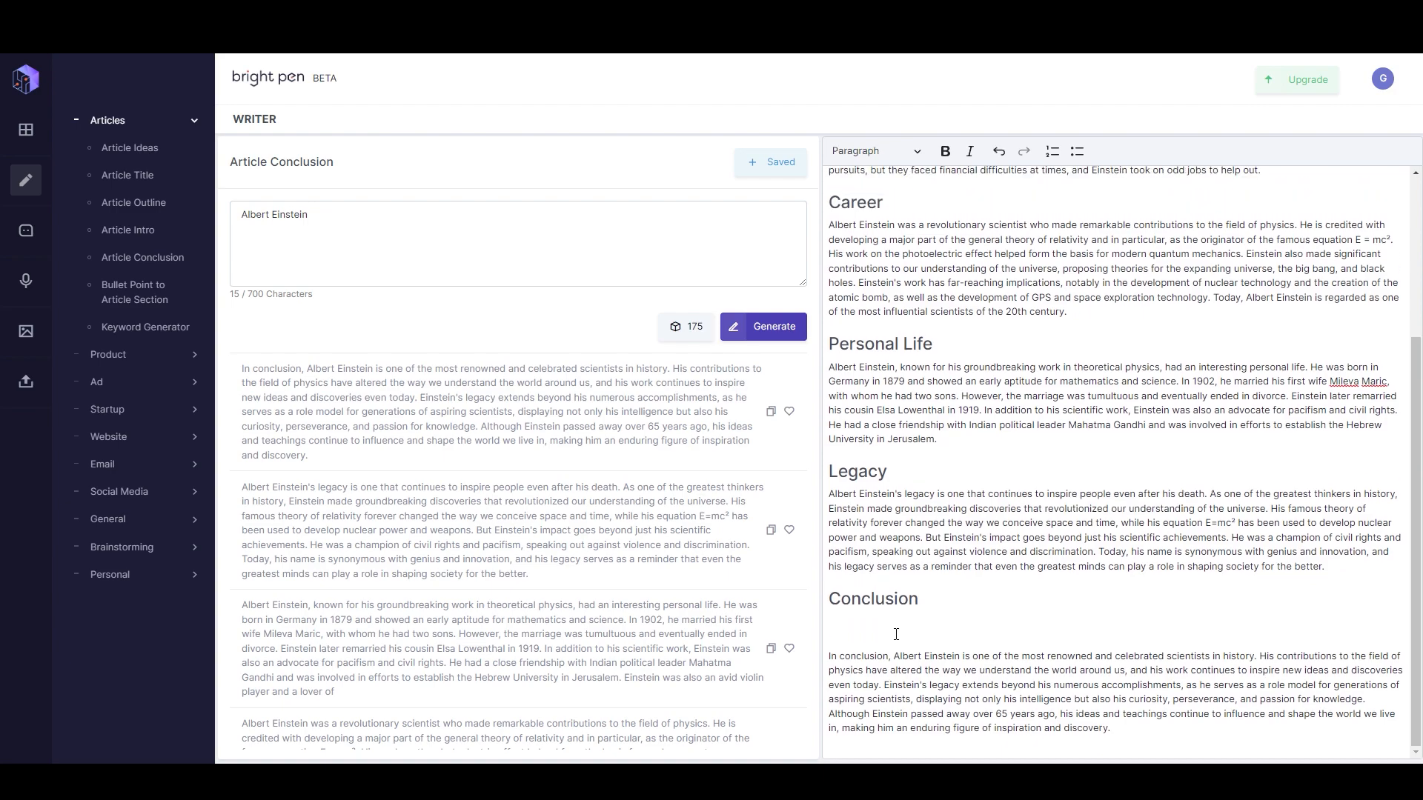
click(1144, 532)
scroll(1143, 532, up, 3)
scroll(1143, 532, down, 3)
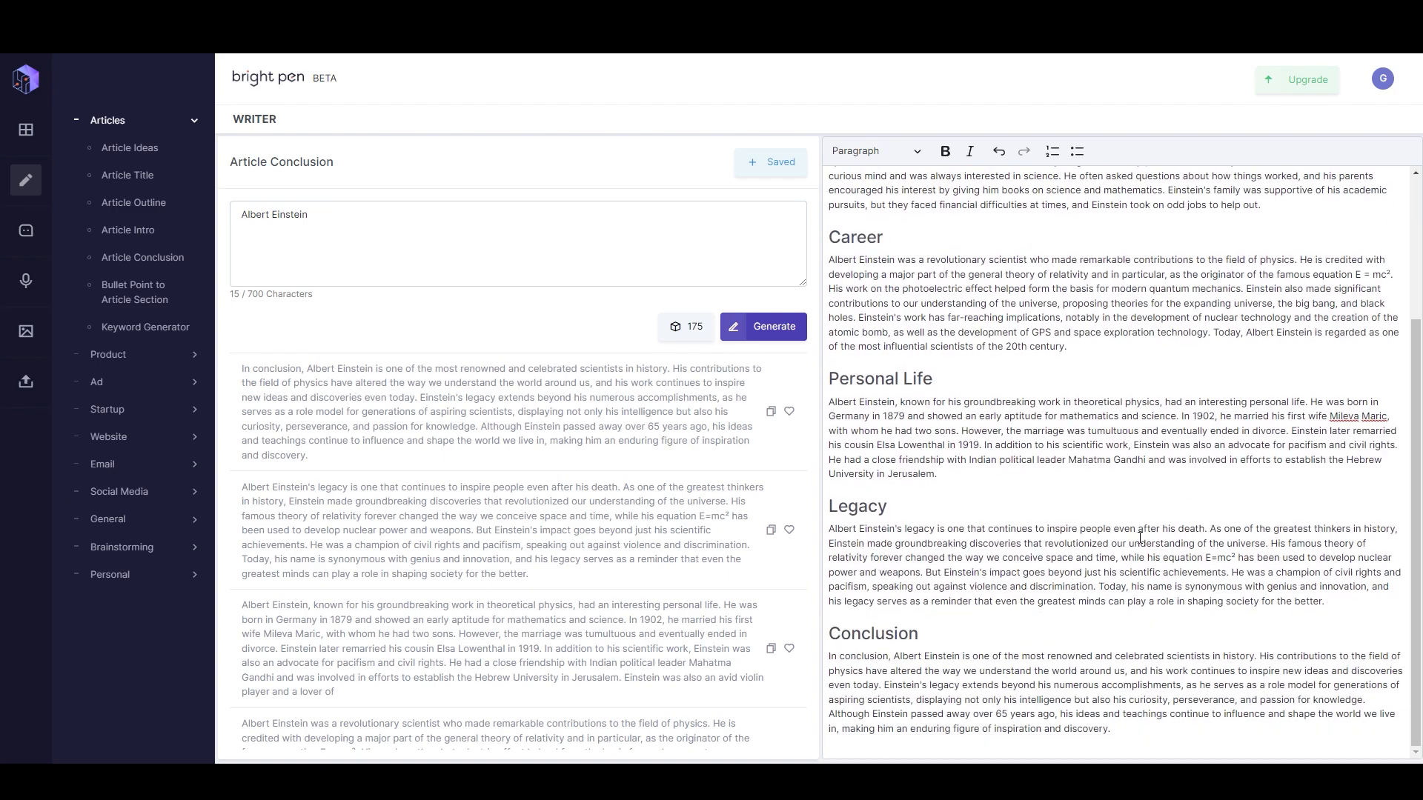
scroll(1111, 481, up, 3)
scroll(1091, 438, down, 3)
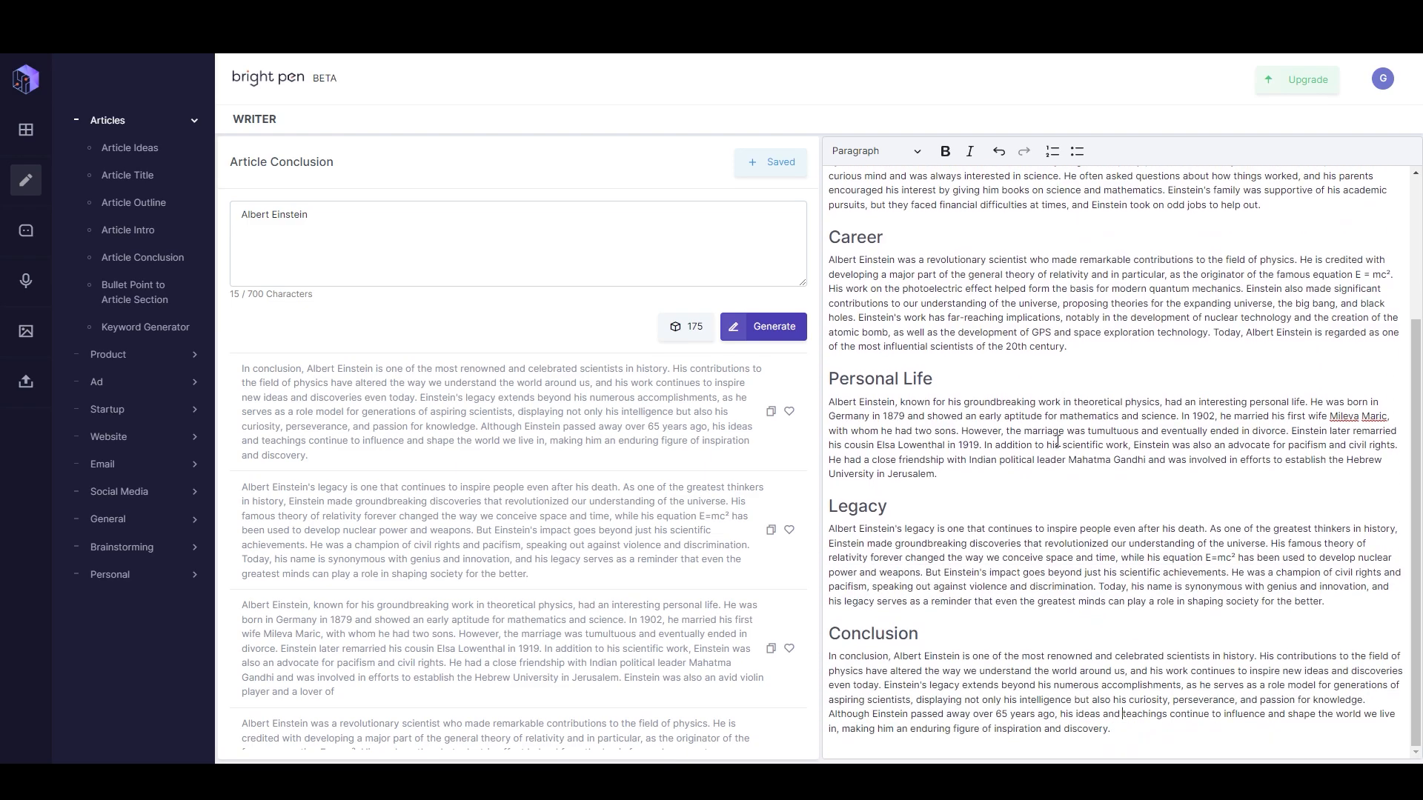